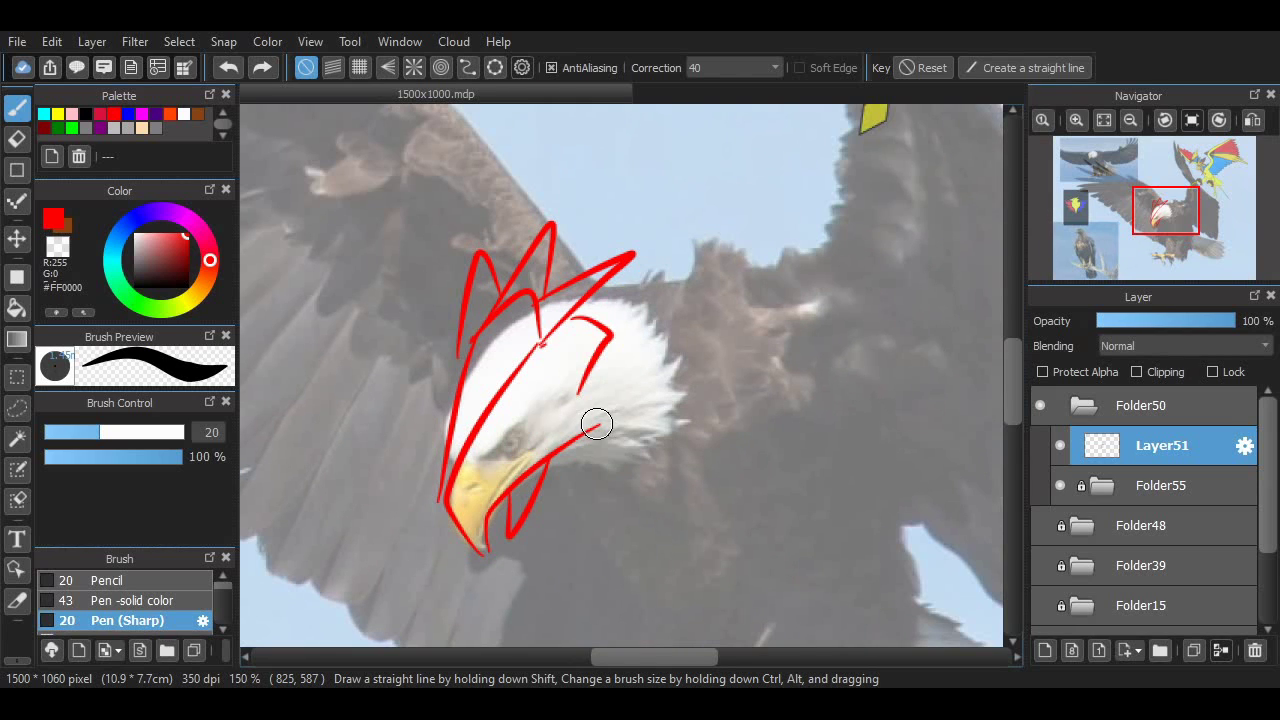
# Redraw the cheek line and sketch the back of the head and the shoulder in red over the eagle photo.
pyautogui.hotkey('ctrl', 'z')
pyautogui.moveTo(600, 416); pyautogui.dragTo(575, 318)
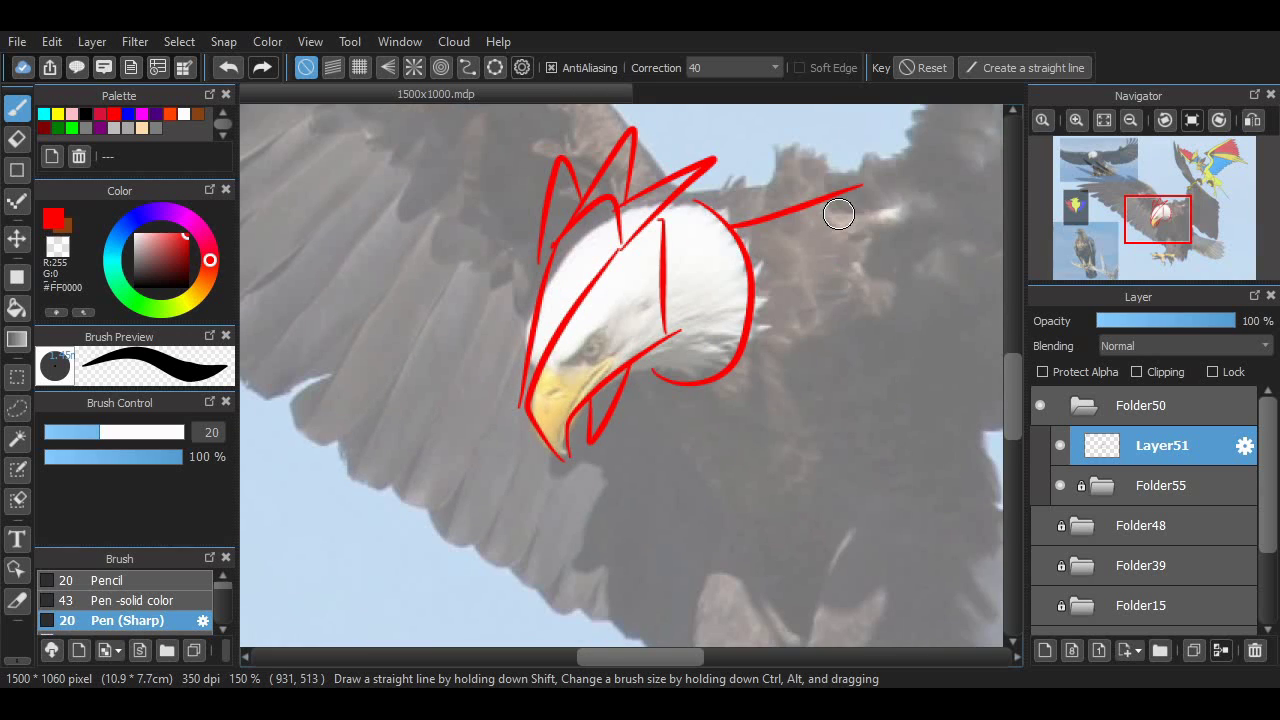
pyautogui.hotkey('ctrl', 'y')
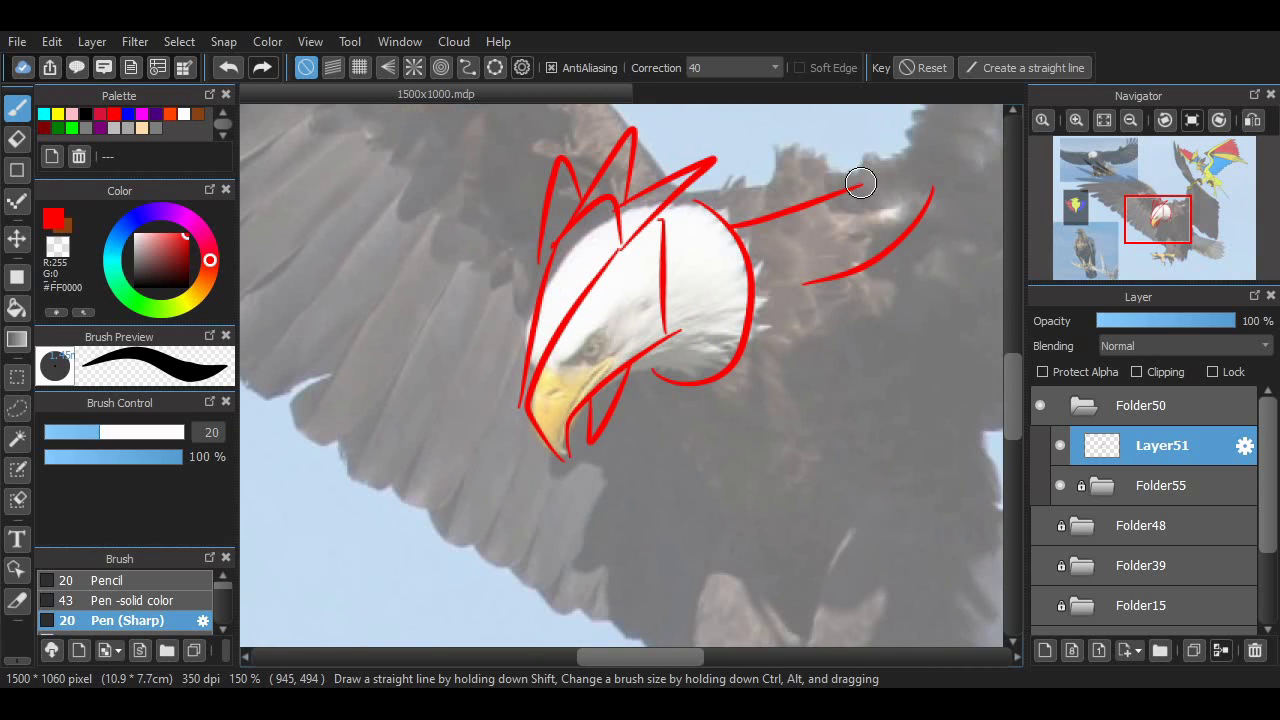
# Sketch the thighs, lower legs and feet in red over the eagle's lower body.
pyautogui.scroll(-5, 666, 567)
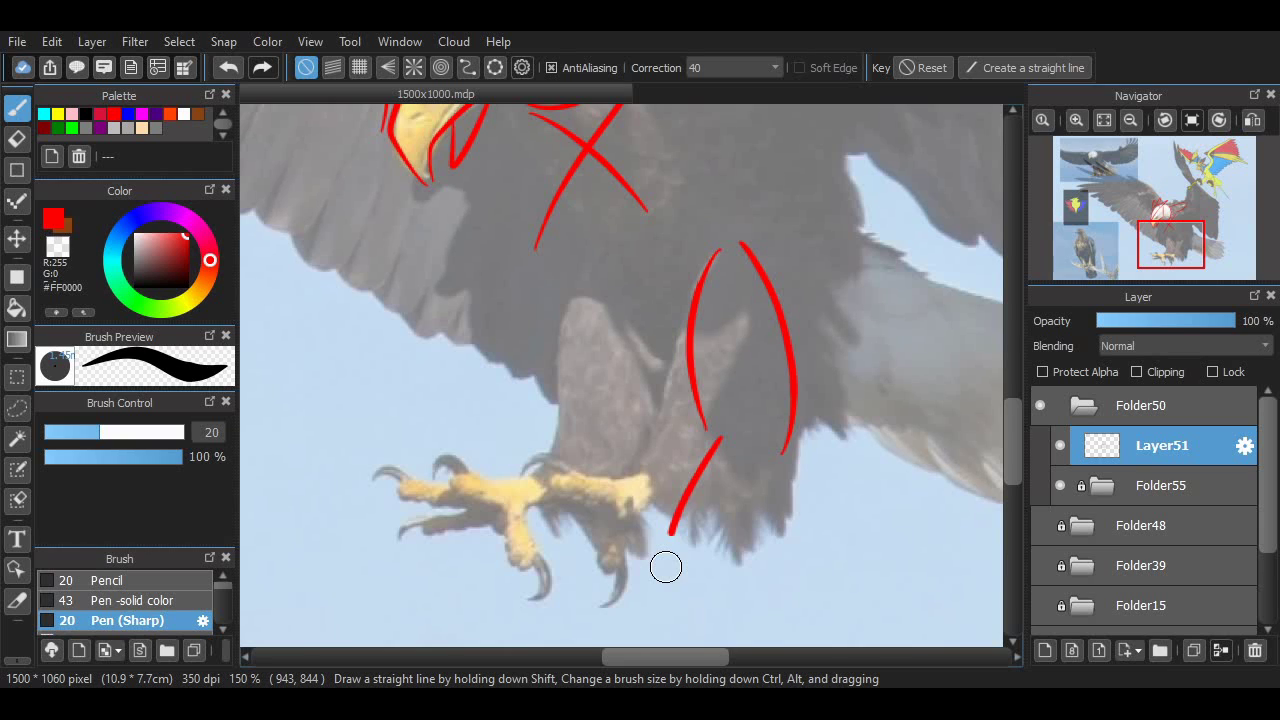
pyautogui.scroll(-2, 666, 567)
pyautogui.hotkey('ctrl', 'y')
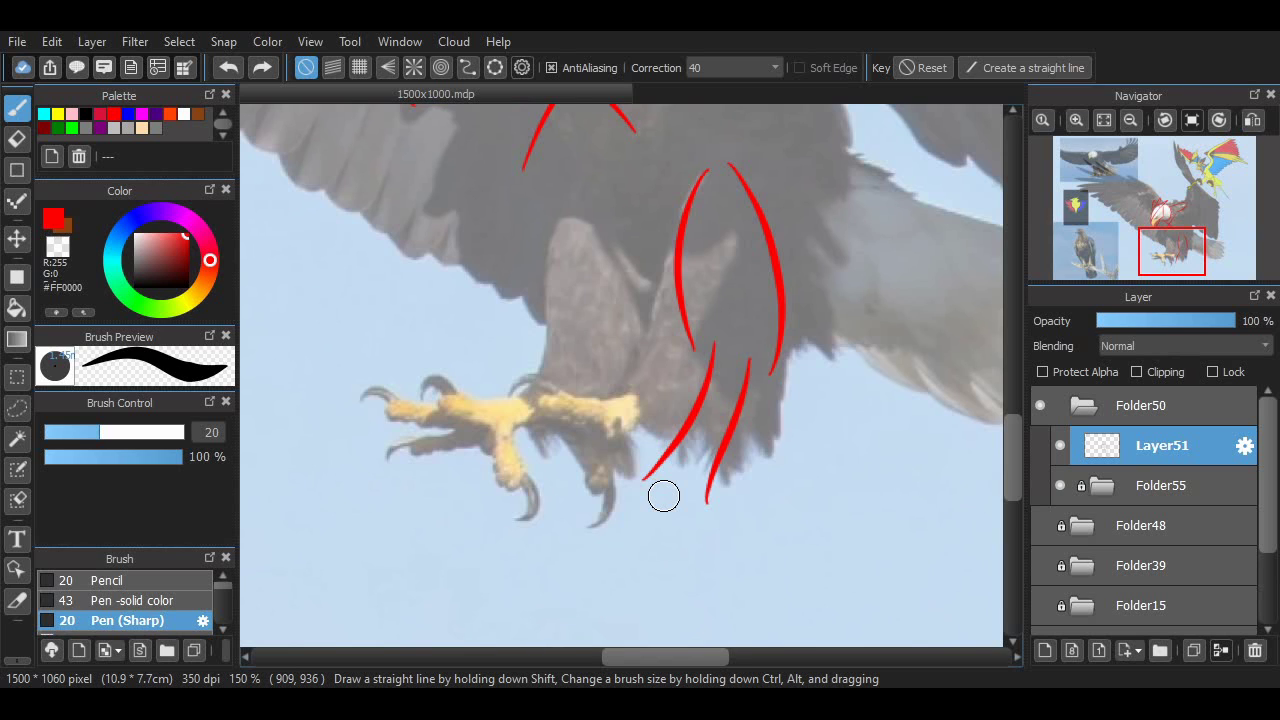
pyautogui.scroll(5, 880, 460)
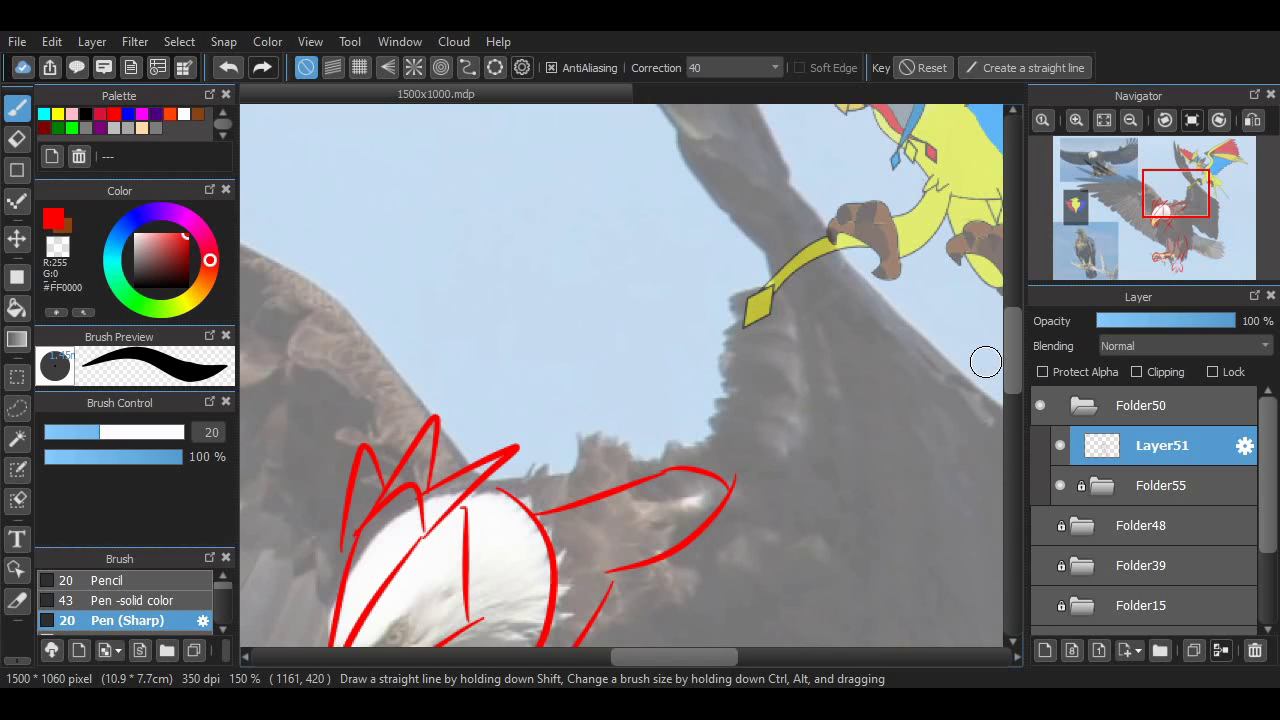
# Sketch the curved eye shape in red on the creature's face above the beak.
pyautogui.scroll(2, 560, 380)
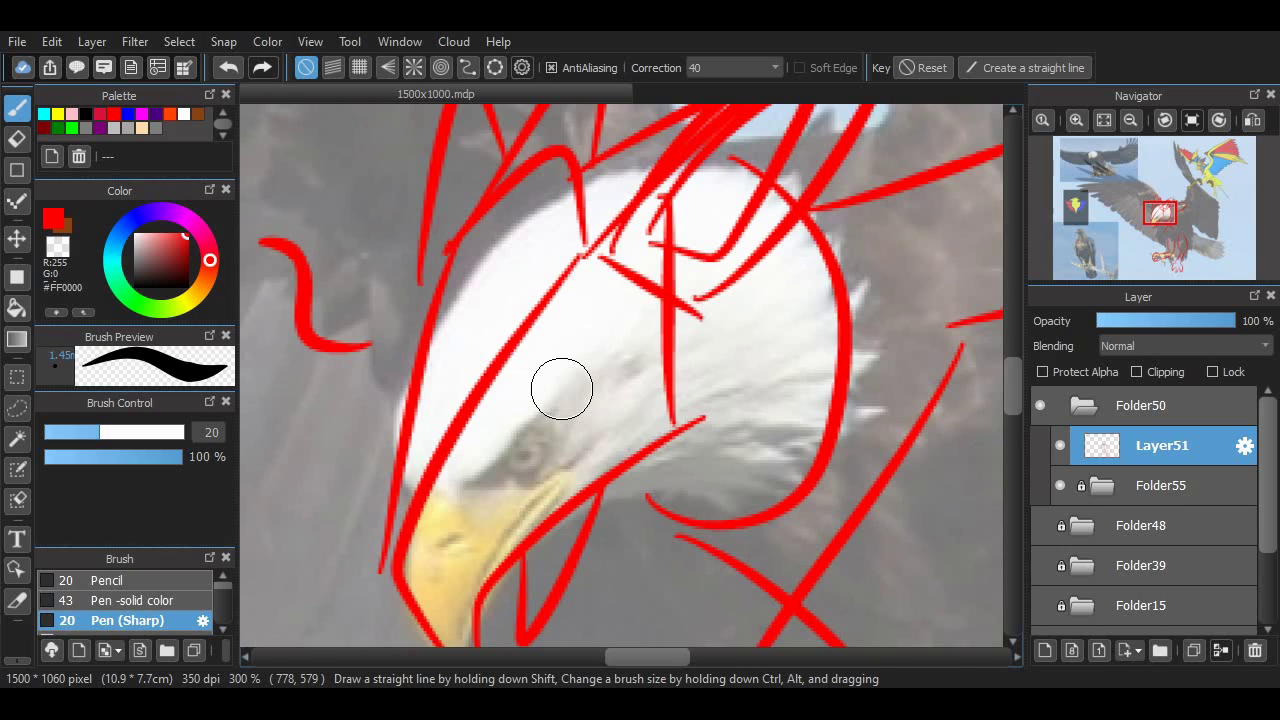
pyautogui.moveTo(515, 472); pyautogui.dragTo(620, 410)
pyautogui.moveTo(537, 398); pyautogui.dragTo(596, 432)
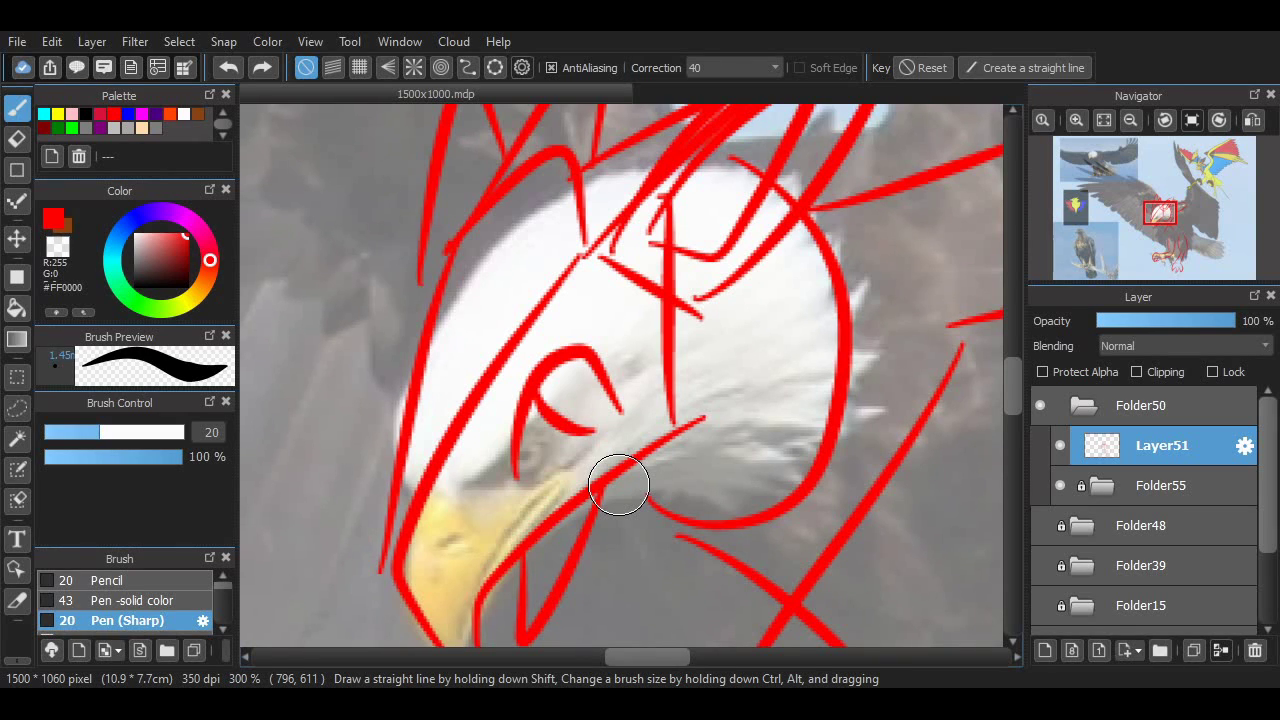
# Rough out the tail and both spread wings with their feather lines in red, following the reference eagle.
pyautogui.scroll(-4, 930, 458)
pyautogui.scroll(-3, 930, 458)
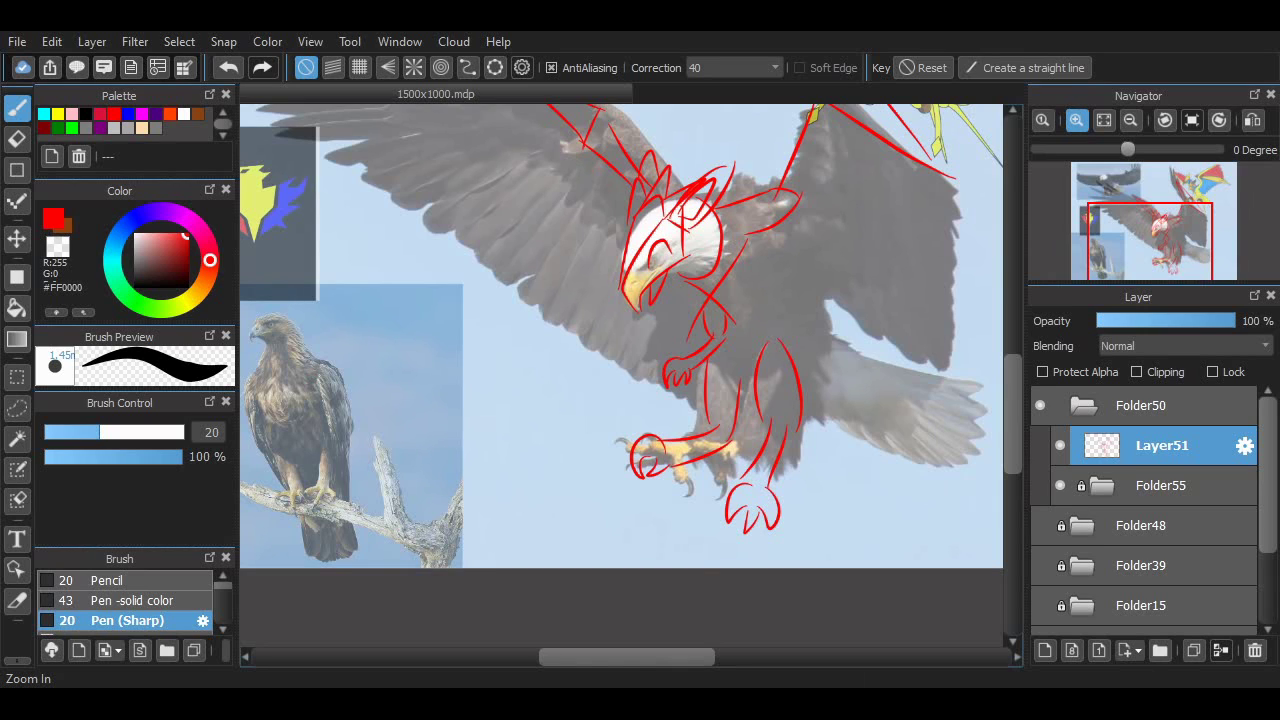
pyautogui.click(1076, 120)
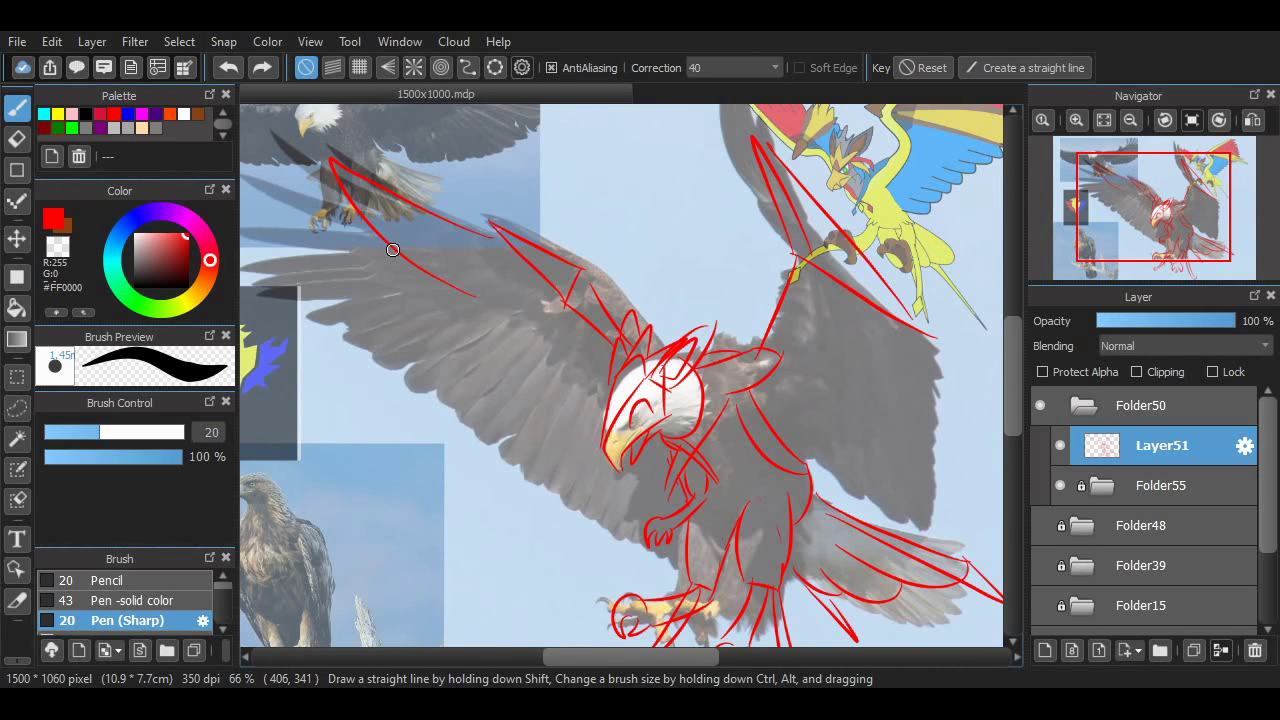
pyautogui.scroll(1, 590, 452)
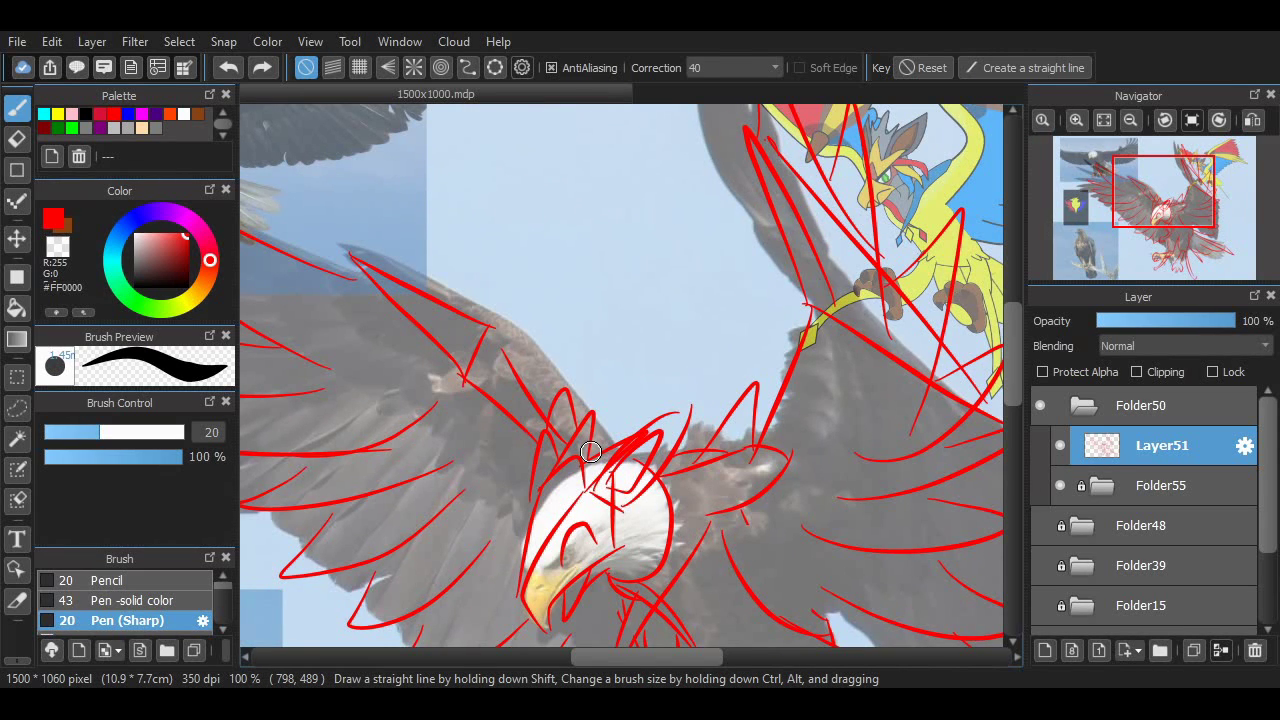
# Clean up the overlapping red lines around the head and crest with the eraser.
pyautogui.scroll(1, 590, 452)
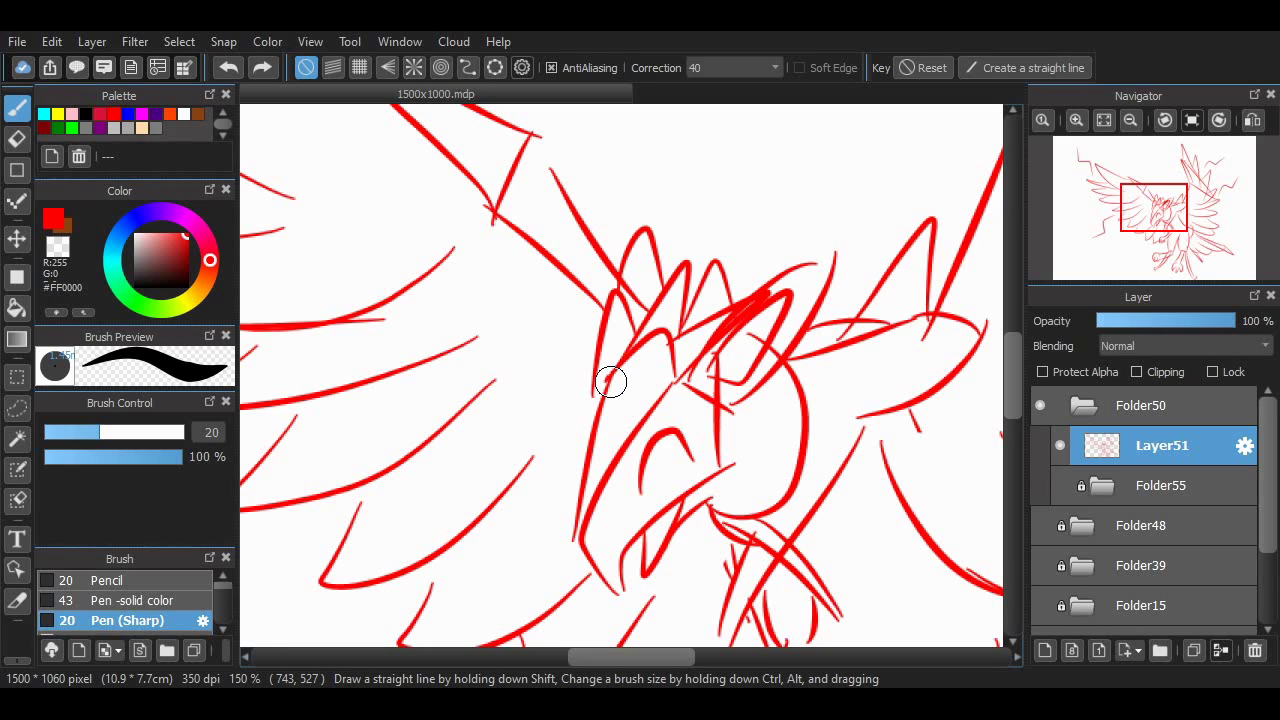
pyautogui.press('e')
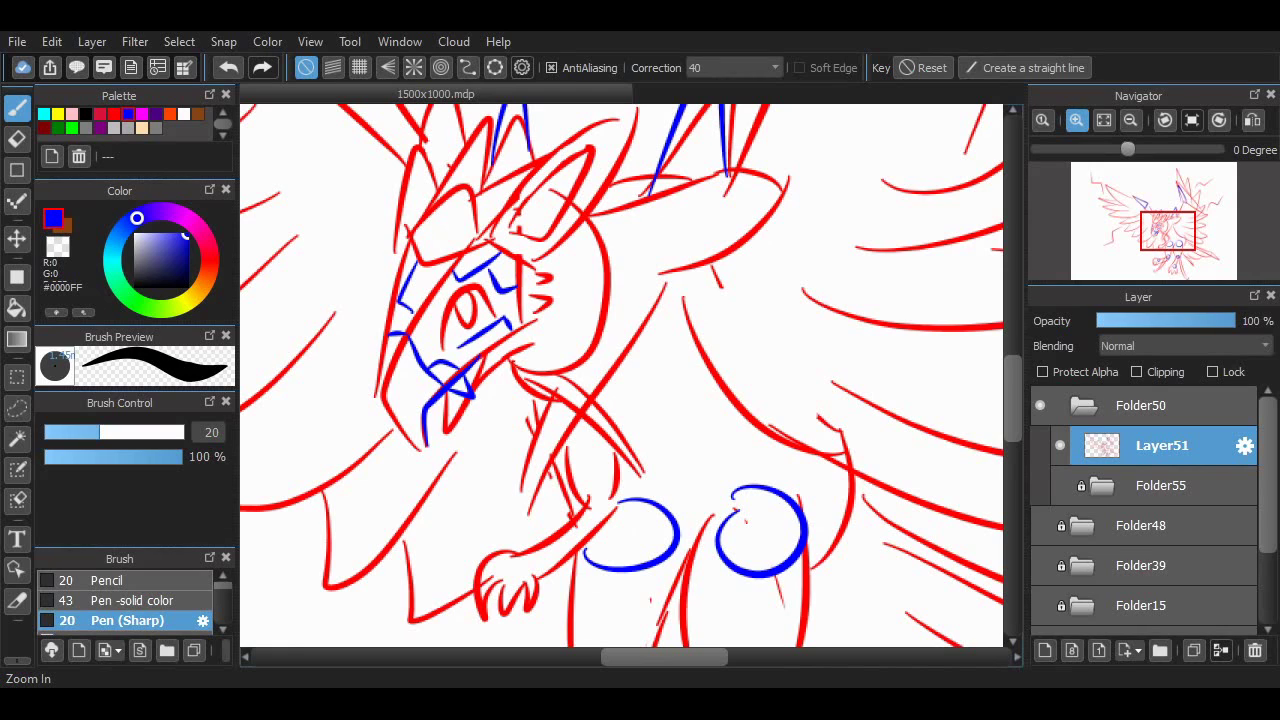
# Draw blue (#0000FF) construction circles at the knees and ankles and connect them with straight lower-leg lines.
pyautogui.click(1076, 120)
pyautogui.scroll(-5, 546, 434)
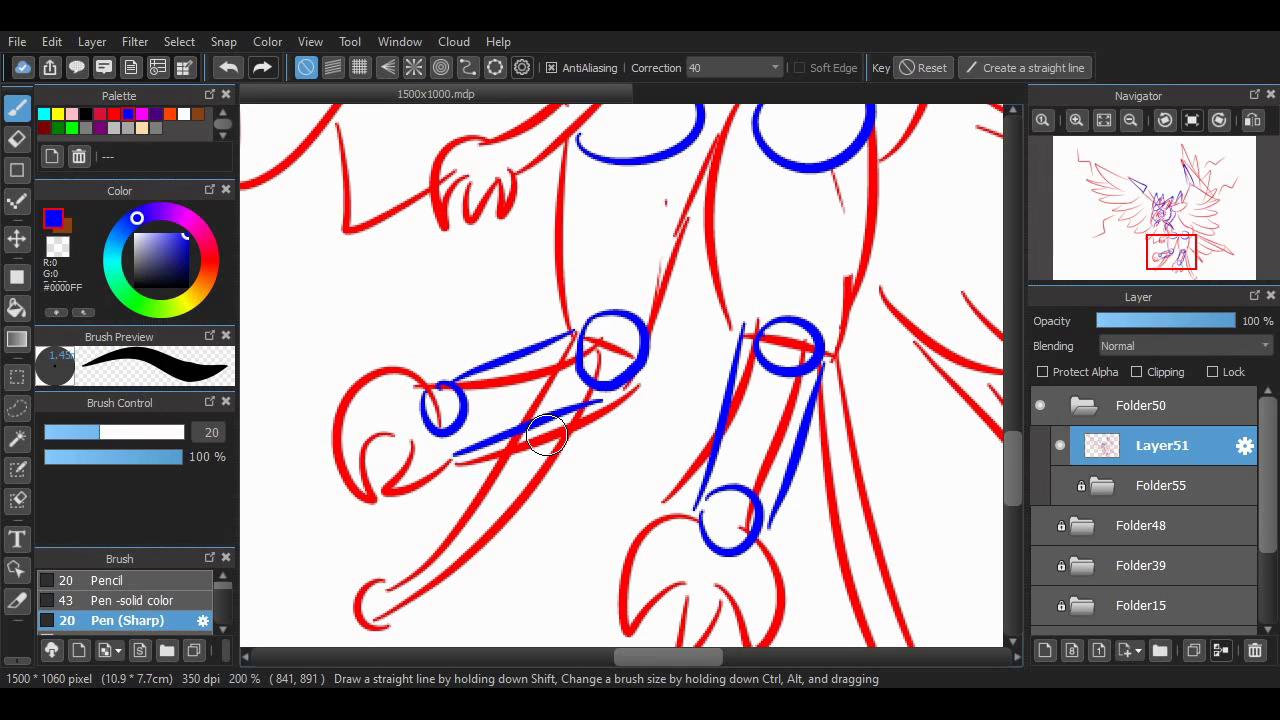
pyautogui.scroll(3, 598, 541)
# Pick yellow (#FFFF00) from the colour swatches and block in the thighs on Layer59, reducing the brush size to 15.
pyautogui.hscroll(-1, 598, 541)
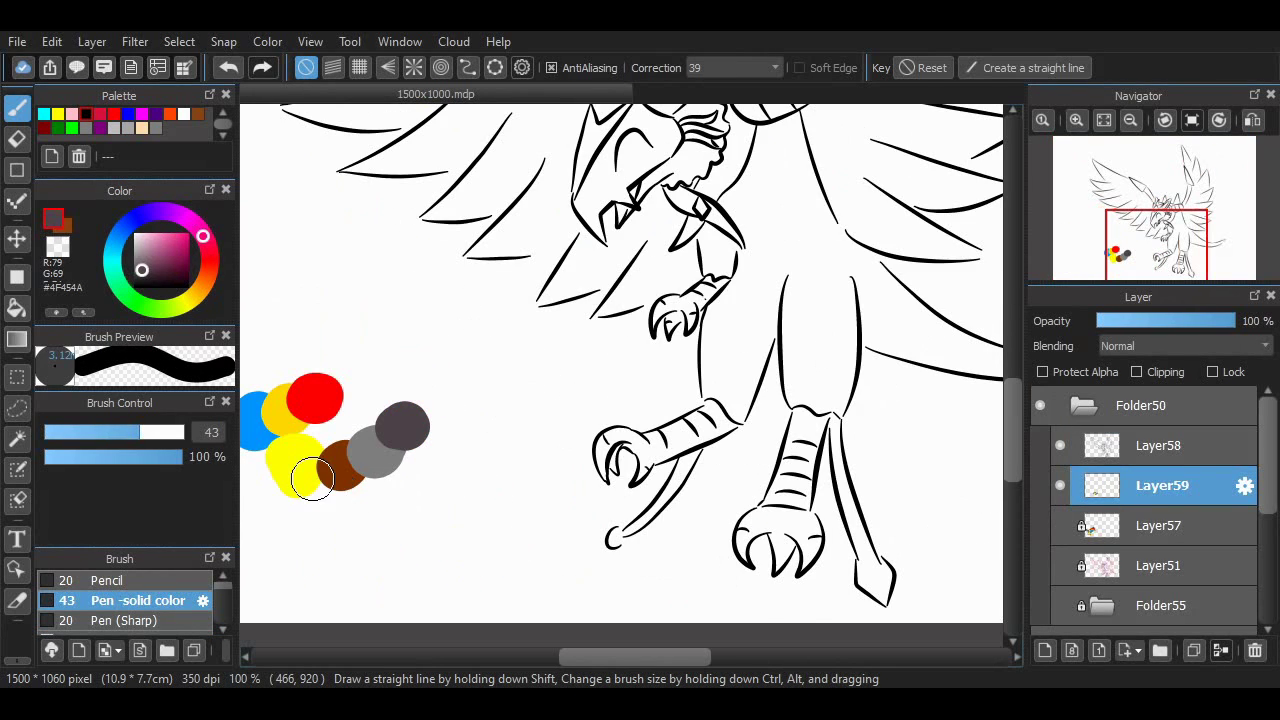
pyautogui.scroll(3, 747, 365)
pyautogui.click(808, 266)
pyautogui.scroll(5, 808, 380)
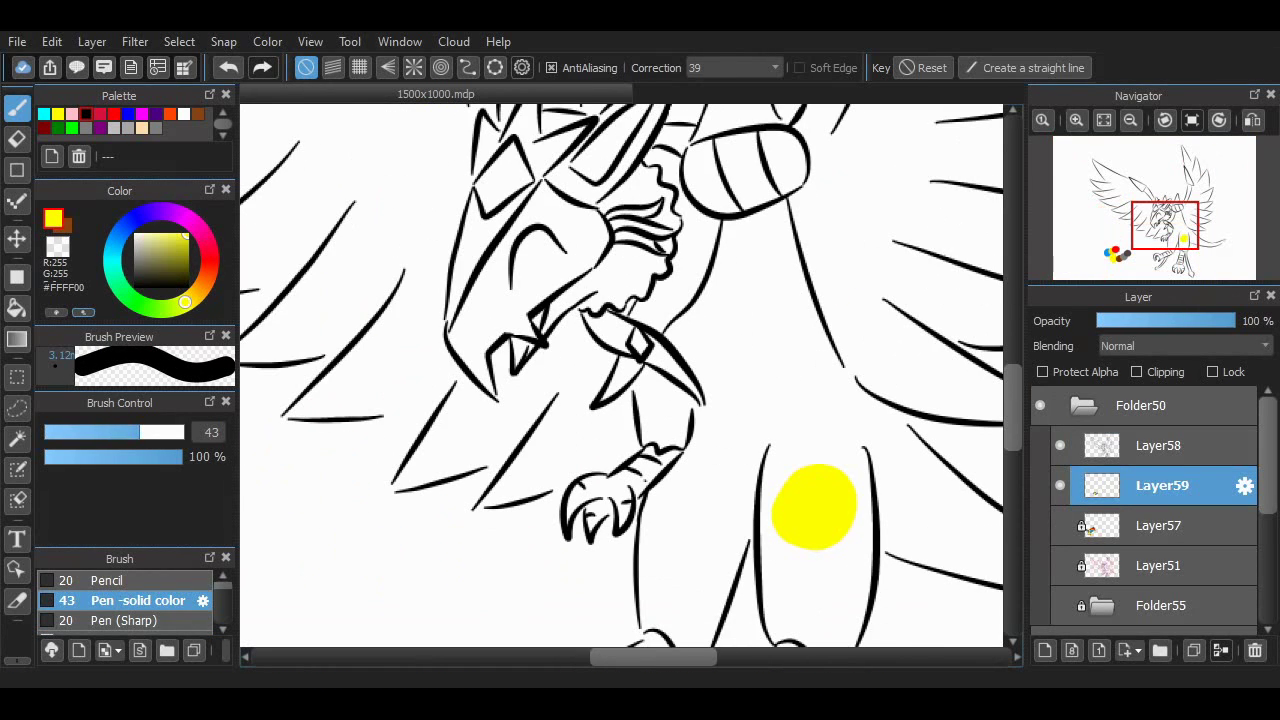
pyautogui.moveTo(140, 432); pyautogui.dragTo(85, 432)
pyautogui.scroll(3, 620, 375)
pyautogui.scroll(-5, 620, 375)
pyautogui.moveTo(720, 245)
pyautogui.mouseDown()
pyautogui.moveTo(680, 283)
pyautogui.moveTo(693, 487)
pyautogui.moveTo(739, 520)
pyautogui.moveTo(910, 349)
pyautogui.mouseUp()
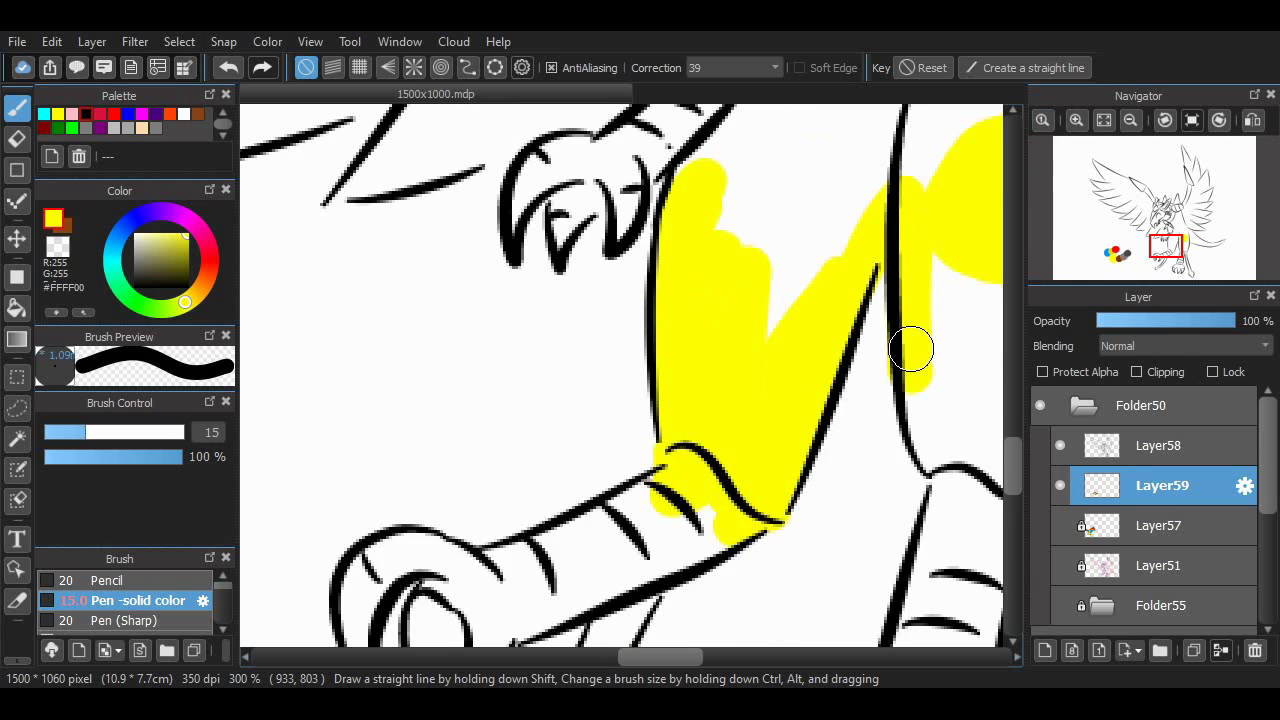
# Paint the bent lower leg and its clawed foot yellow with a brush size of 6.4.
pyautogui.scroll(-3, 760, 365)
pyautogui.moveTo(650, 320); pyautogui.dragTo(597, 377)
pyautogui.scroll(1, 597, 377)
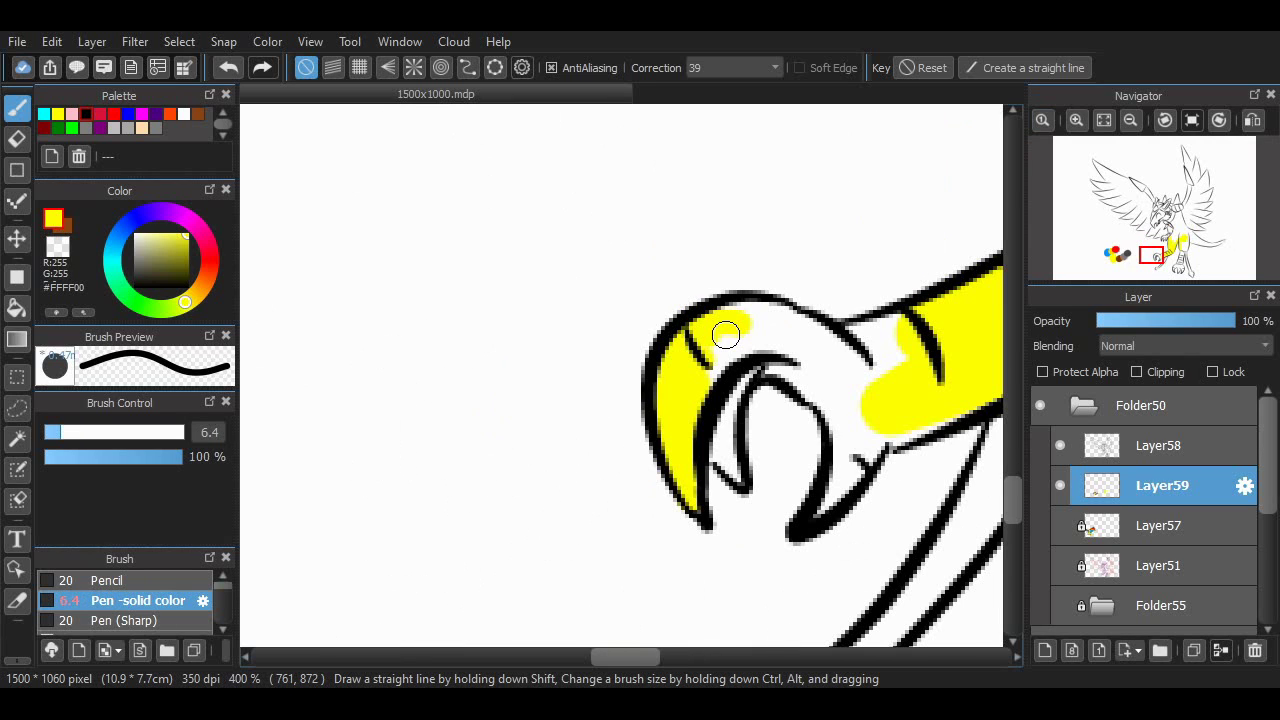
pyautogui.moveTo(726, 335); pyautogui.dragTo(837, 411)
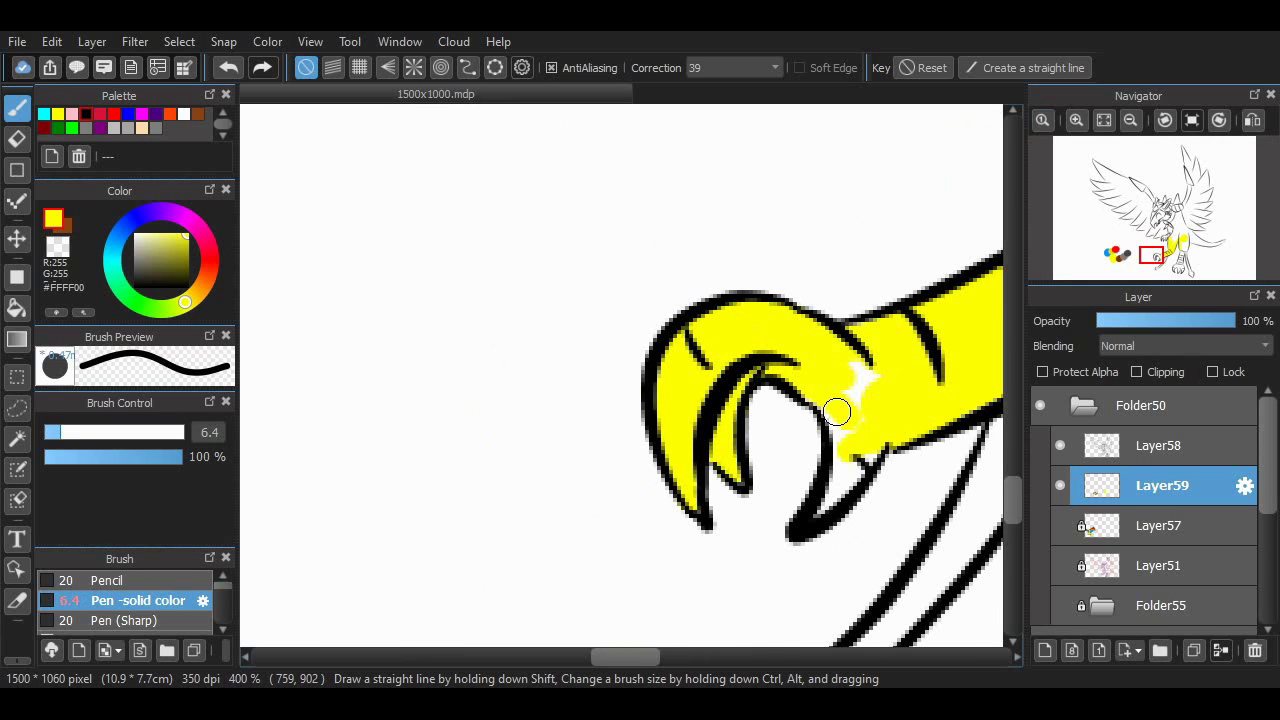
# Finish the yellow on the bent leg's foot and fill the thin curved streamer beneath it.
pyautogui.scroll(-3, 770, 360)
pyautogui.hscroll(3, 770, 360)
pyautogui.moveTo(706, 309)
pyautogui.mouseDown()
pyautogui.moveTo(688, 285)
pyautogui.moveTo(620, 412)
pyautogui.mouseUp()
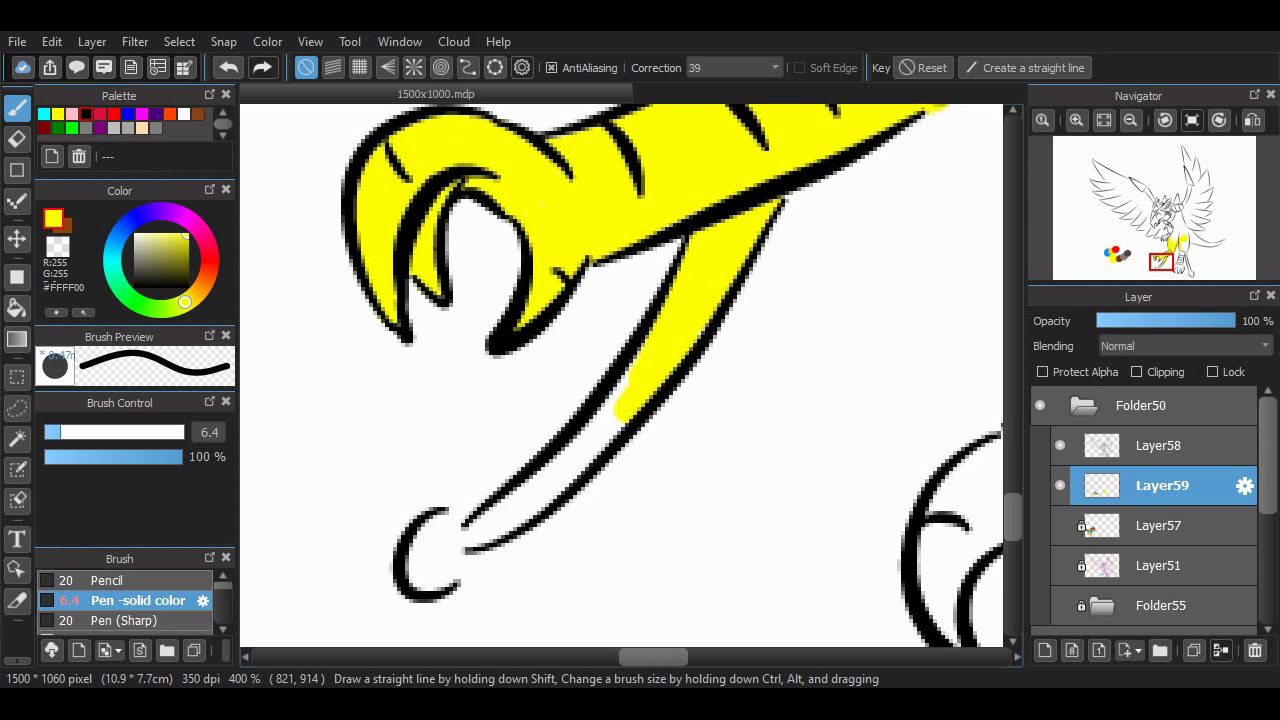
pyautogui.moveTo(612, 400); pyautogui.dragTo(493, 530)
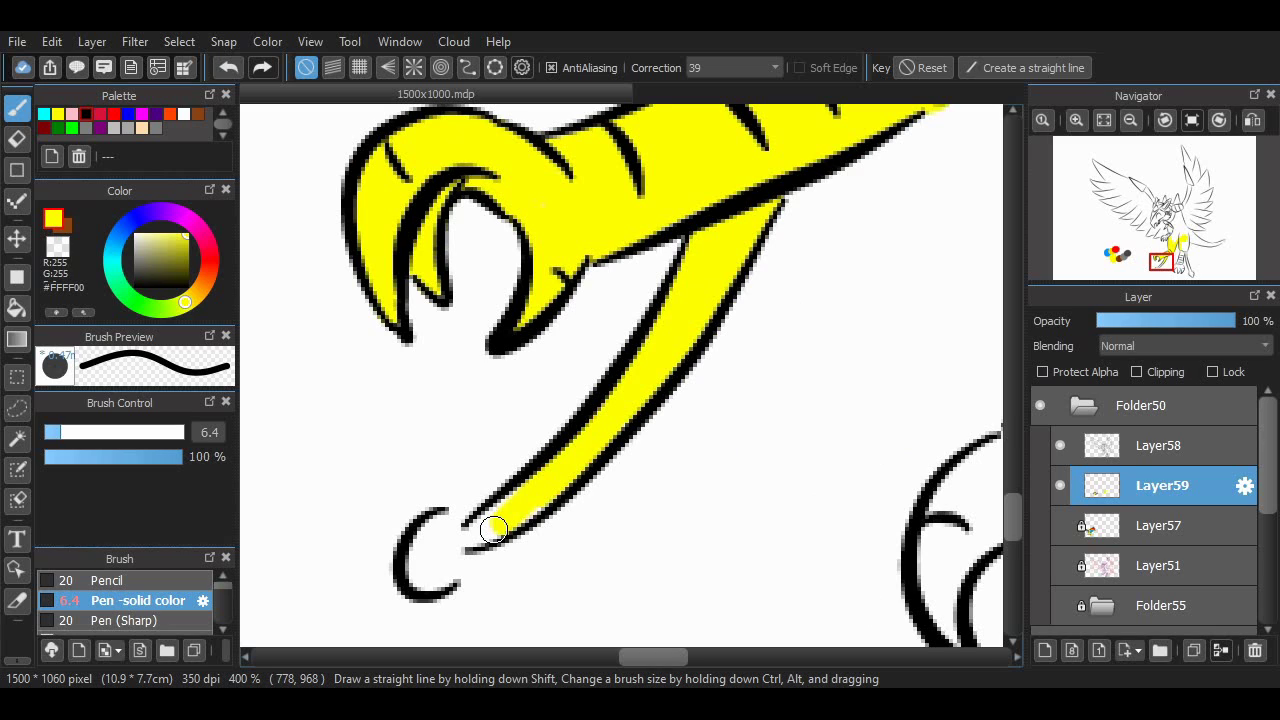
# Fill the claws and top of the front-facing foot with yellow.
pyautogui.scroll(-2, 493, 530)
pyautogui.hscroll(4, 493, 530)
pyautogui.moveTo(705, 385); pyautogui.dragTo(716, 315)
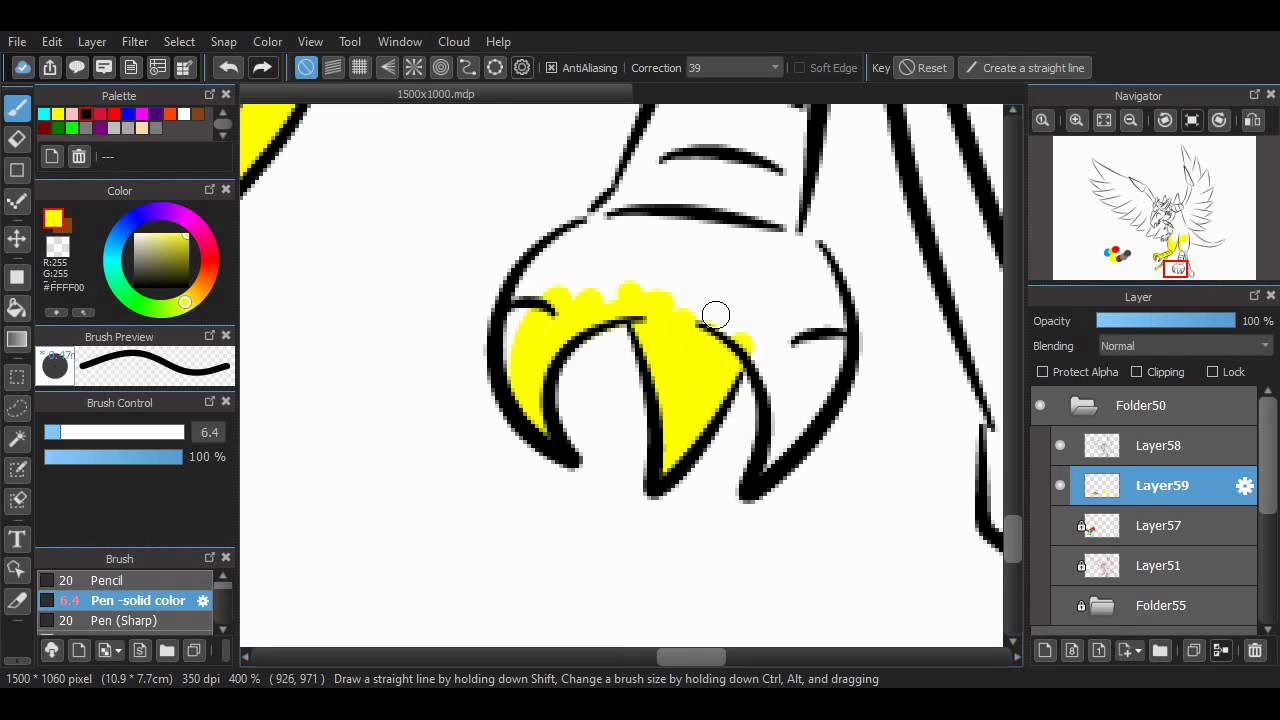
pyautogui.moveTo(716, 315); pyautogui.dragTo(688, 194)
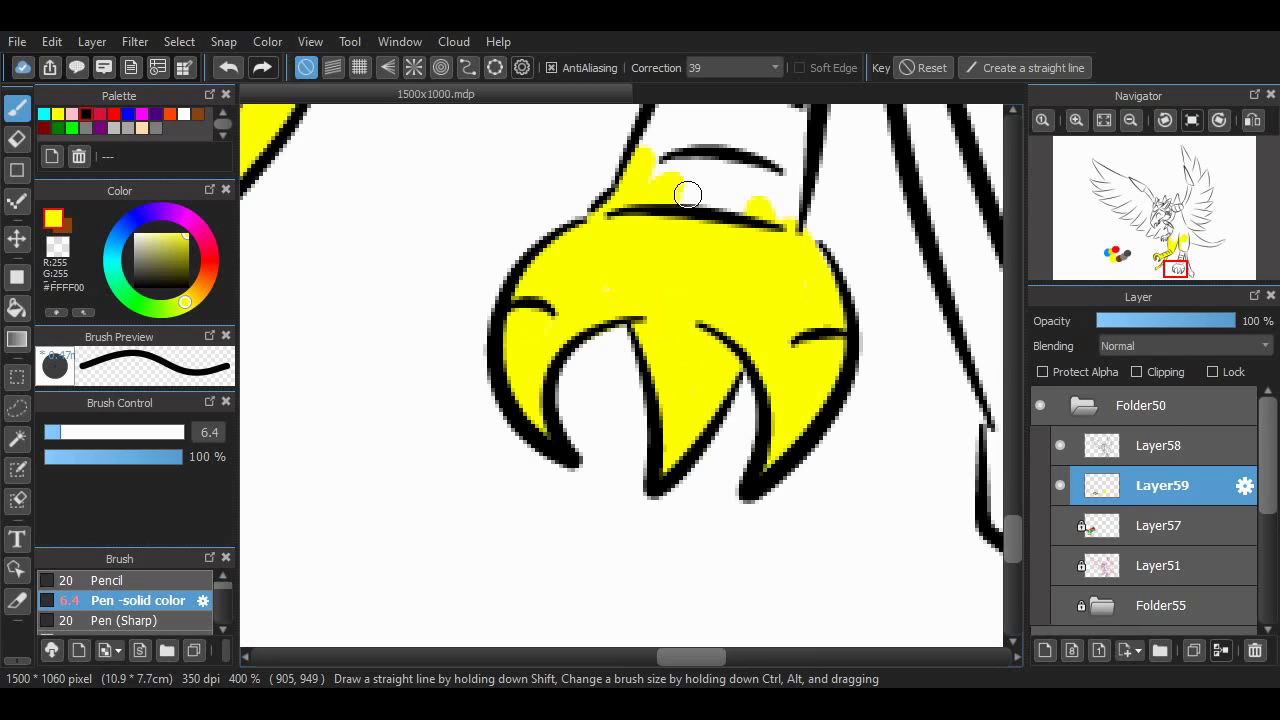
# Paint the diamond-tipped streamer and the banded shin of the straight leg yellow.
pyautogui.hscroll(4, 688, 194)
pyautogui.scroll(1, 688, 194)
pyautogui.moveTo(600, 460); pyautogui.dragTo(545, 290)
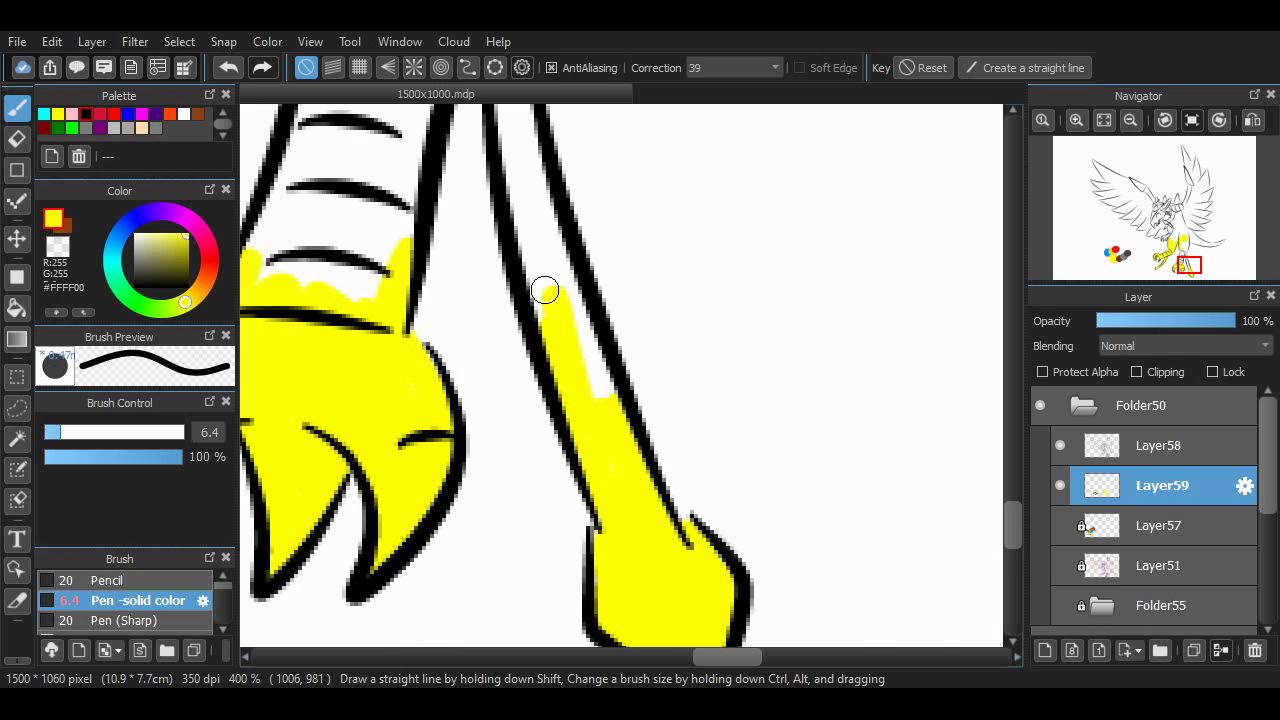
pyautogui.scroll(5, 545, 290)
pyautogui.hscroll(-3, 735, 288)
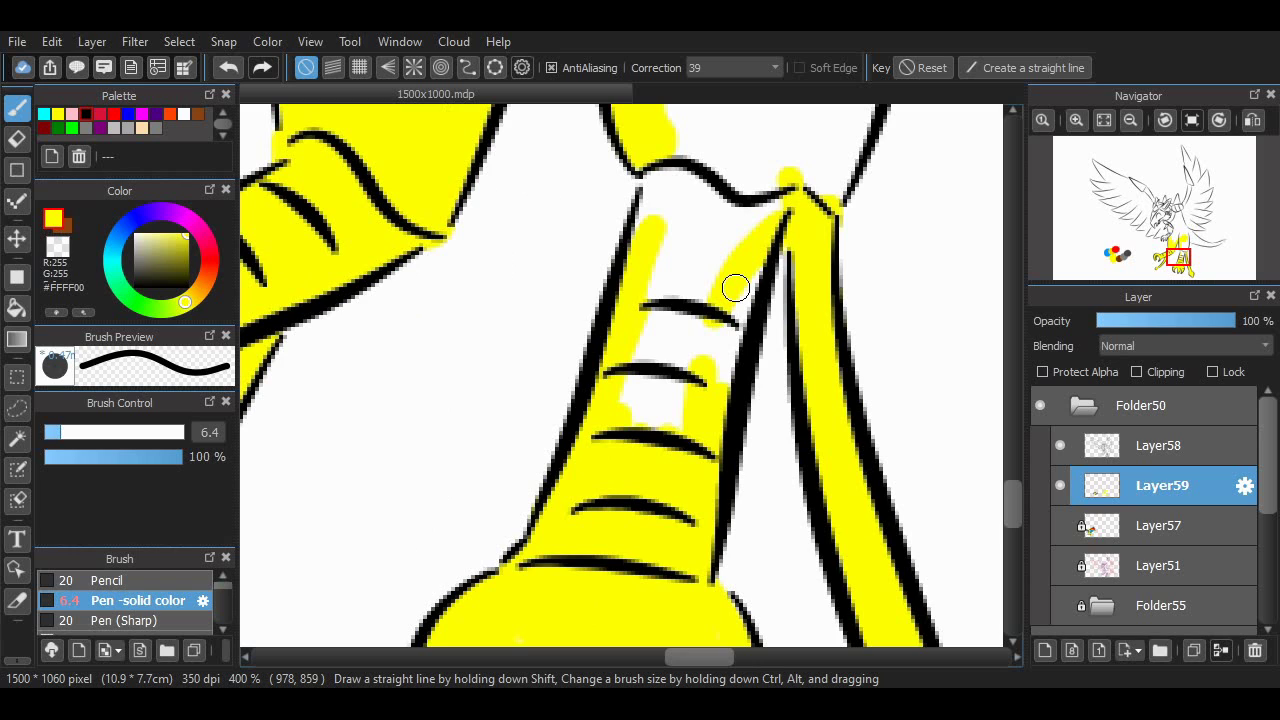
# Paint the outer edge of the straight leg's thigh and the inside edges of the long tail yellow.
pyautogui.scroll(4, 735, 288)
pyautogui.hscroll(1, 735, 288)
pyautogui.moveTo(563, 460)
pyautogui.mouseDown()
pyautogui.moveTo(565, 525)
pyautogui.moveTo(493, 471)
pyautogui.mouseUp()
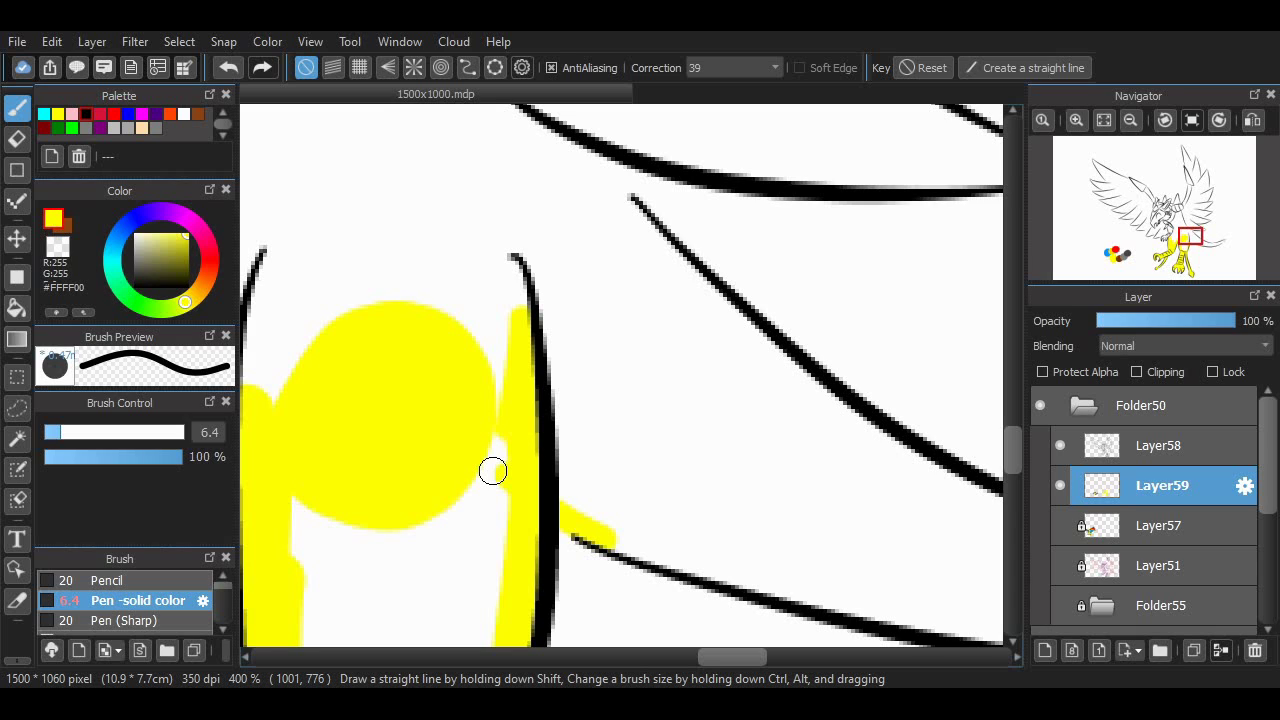
pyautogui.hscroll(3, 784, 330)
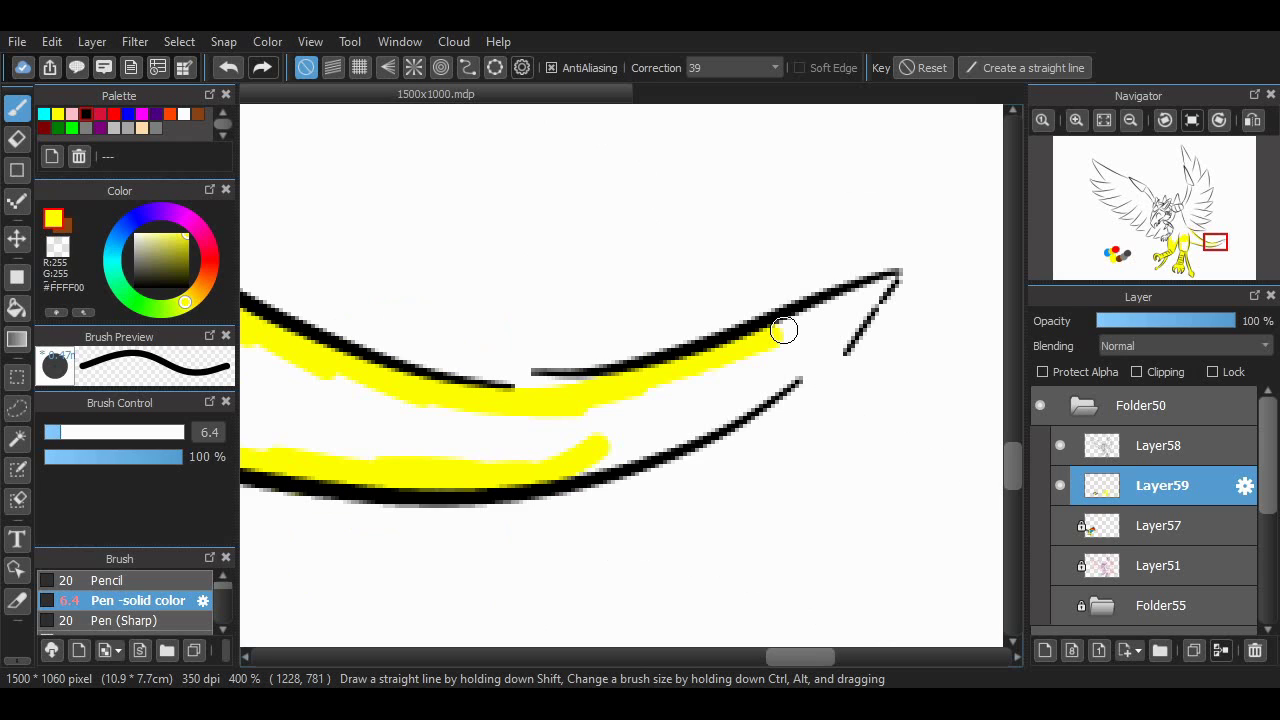
# Paint the small hand's claw and the nearest wing feathers yellow, and trim the spill at the feather tip with the eraser.
pyautogui.hscroll(-5, 784, 330)
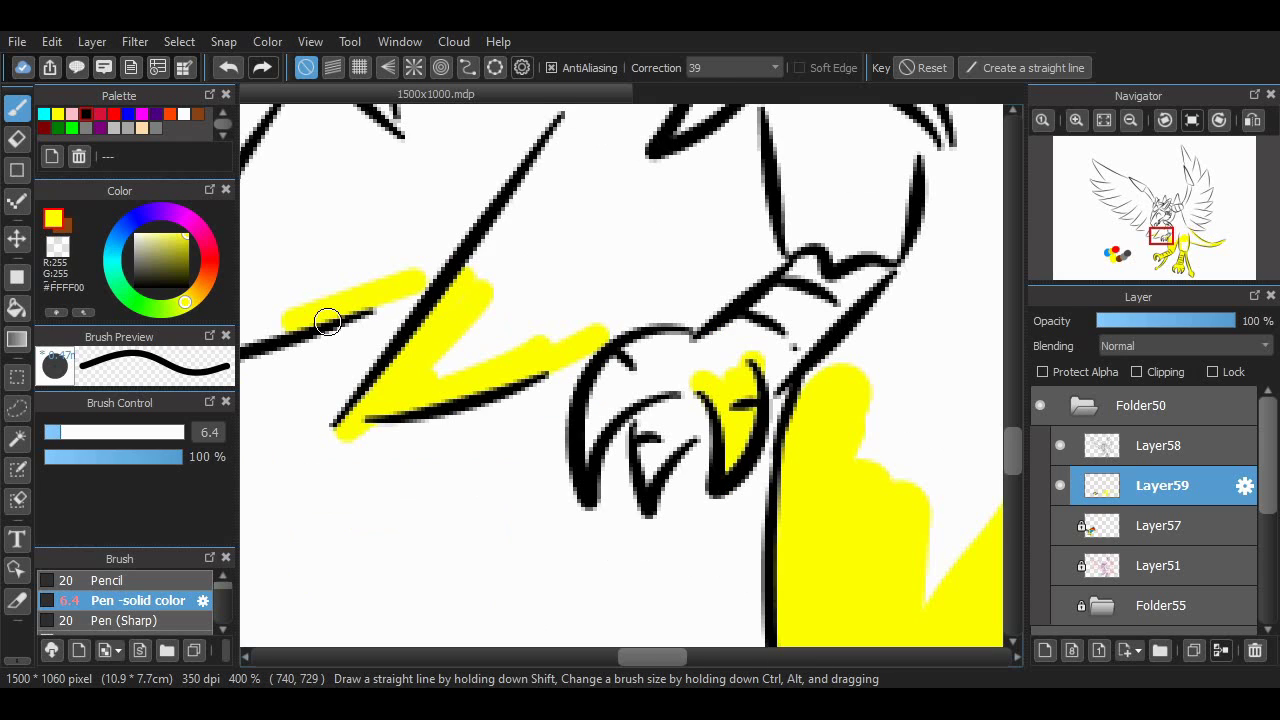
pyautogui.press('e')
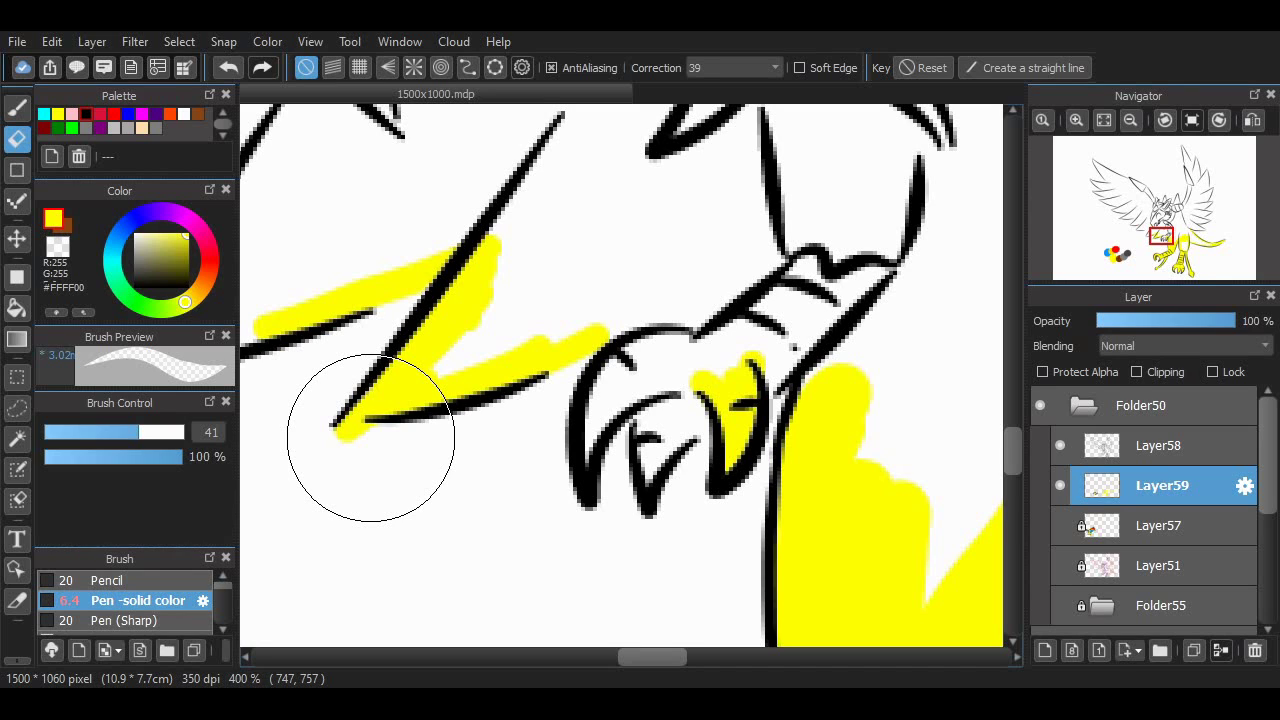
pyautogui.press('b')
# Paint the left wing's feather tips and upper edge yellow, and erase the stray mark on the line-art layer, Layer58.
pyautogui.scroll(3, 345, 400)
pyautogui.hscroll(-4, 320, 363)
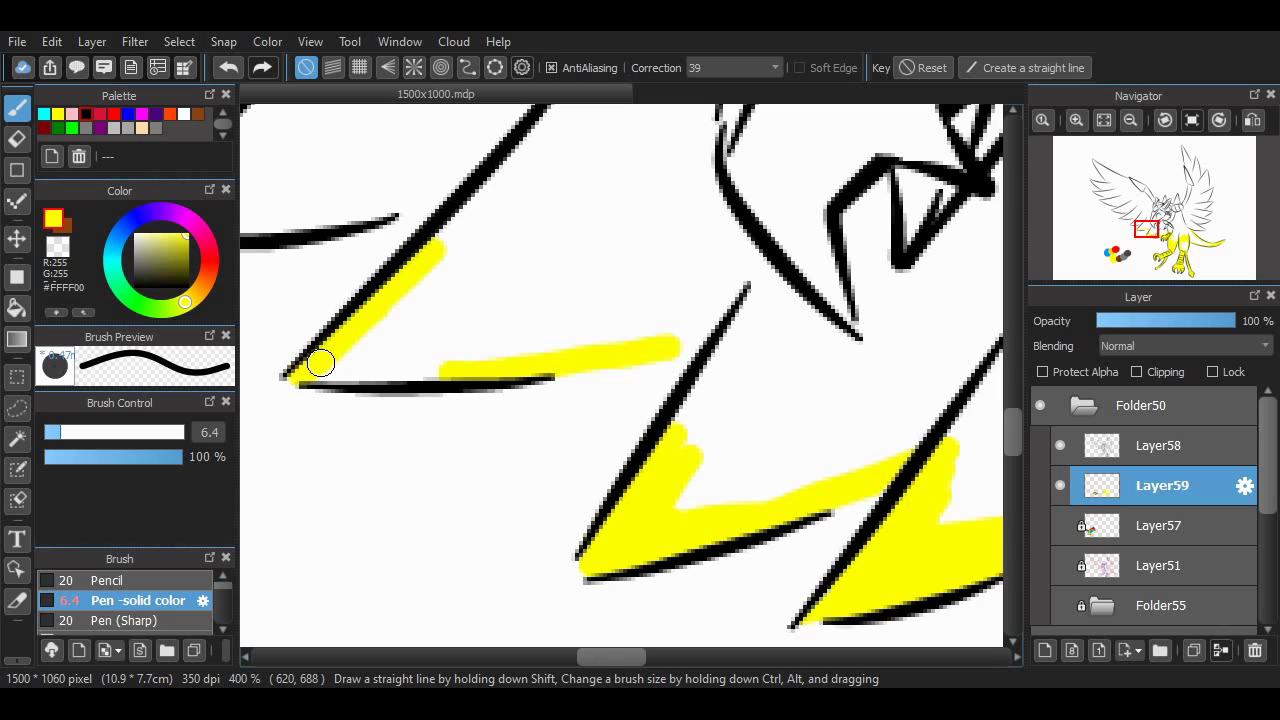
pyautogui.moveTo(320, 360); pyautogui.dragTo(920, 449)
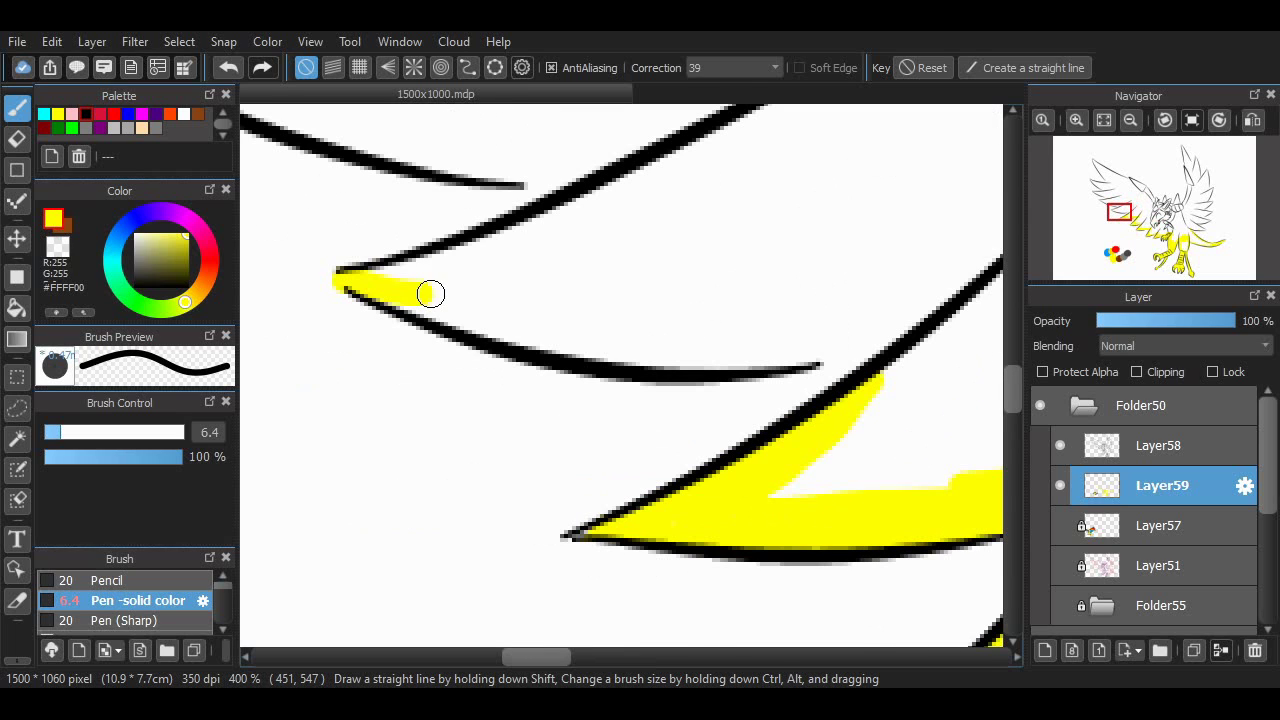
pyautogui.moveTo(429, 291); pyautogui.dragTo(507, 172)
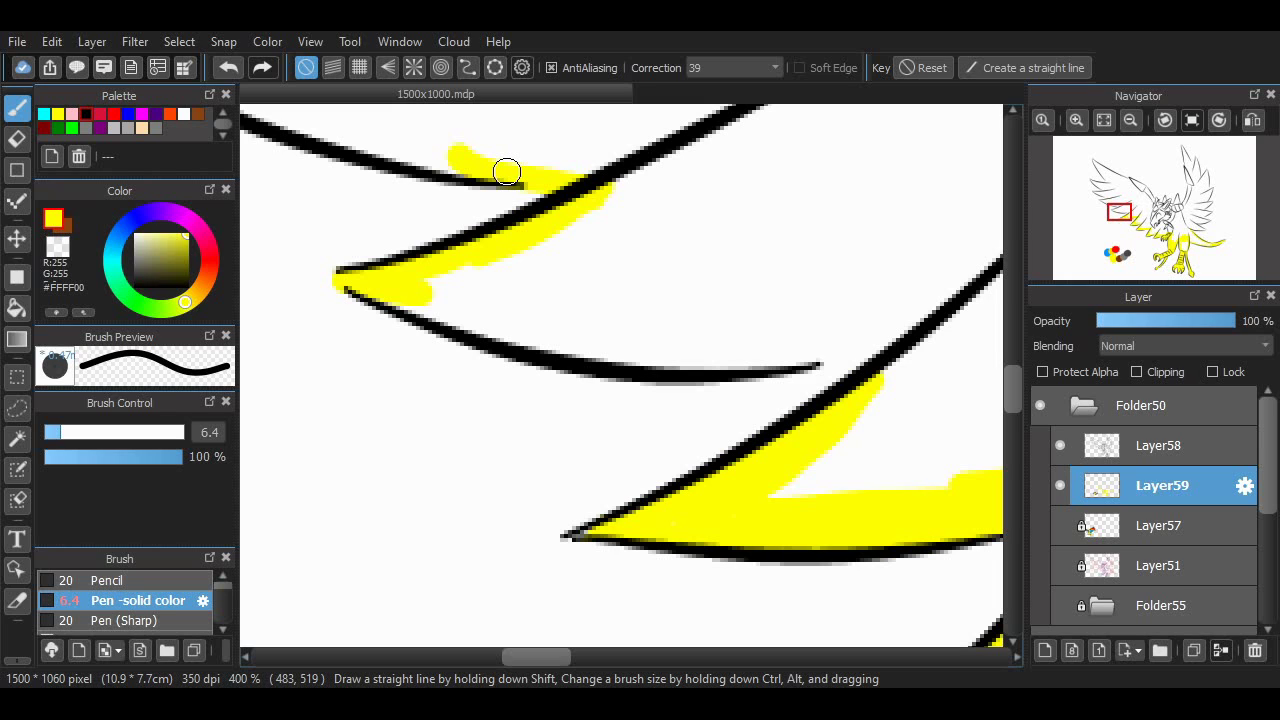
pyautogui.moveTo(506, 172); pyautogui.dragTo(734, 377)
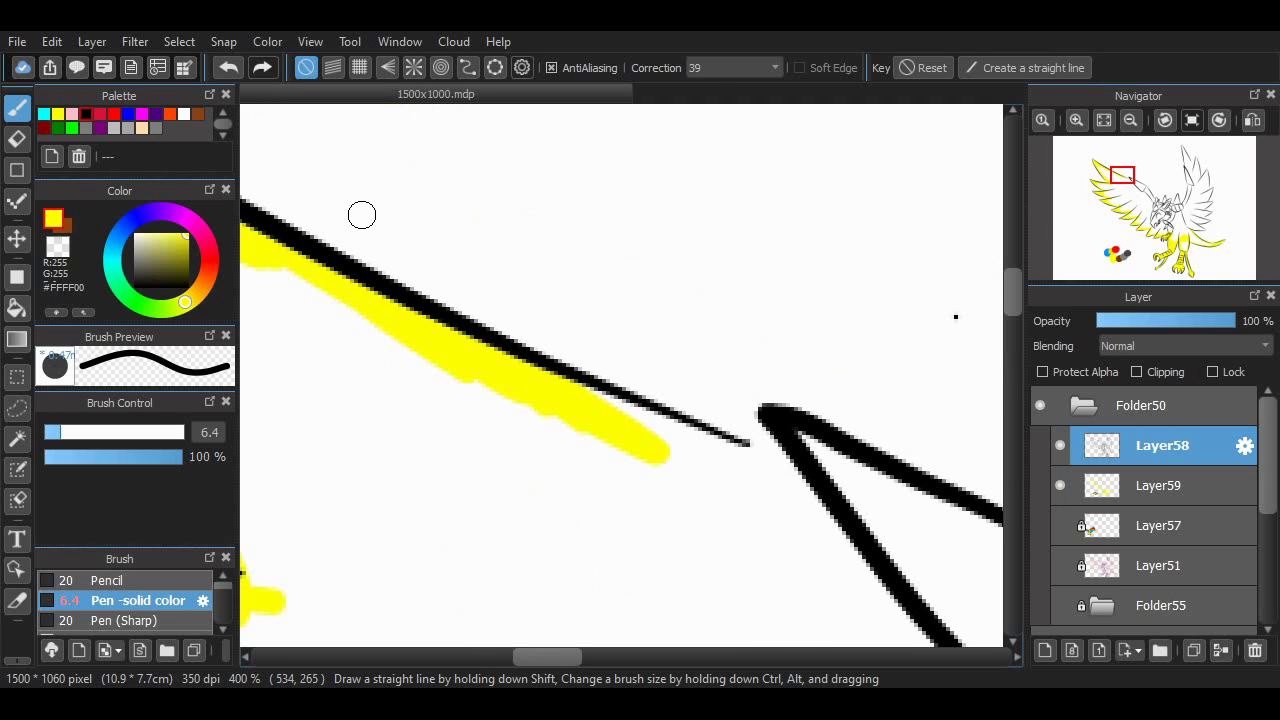
pyautogui.press('e')
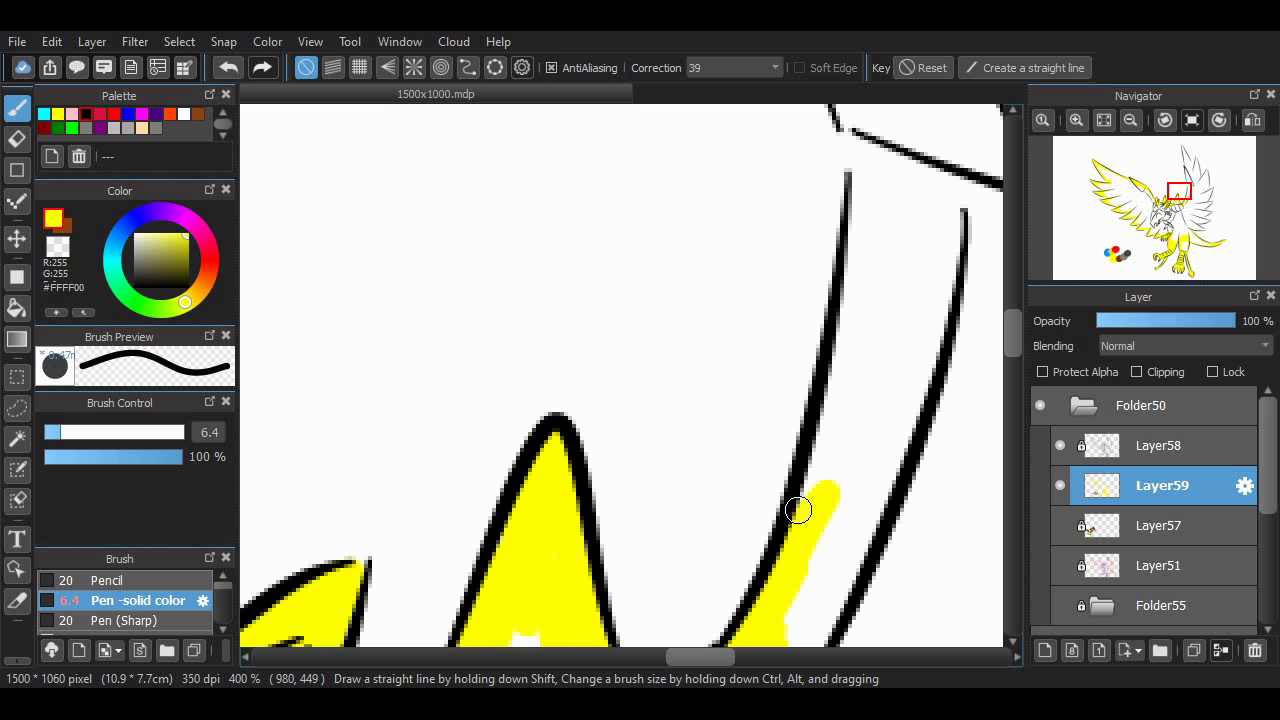
# Paint yellow along the leading edge of the right wing up to its tip on Layer59.
pyautogui.click(541, 175)
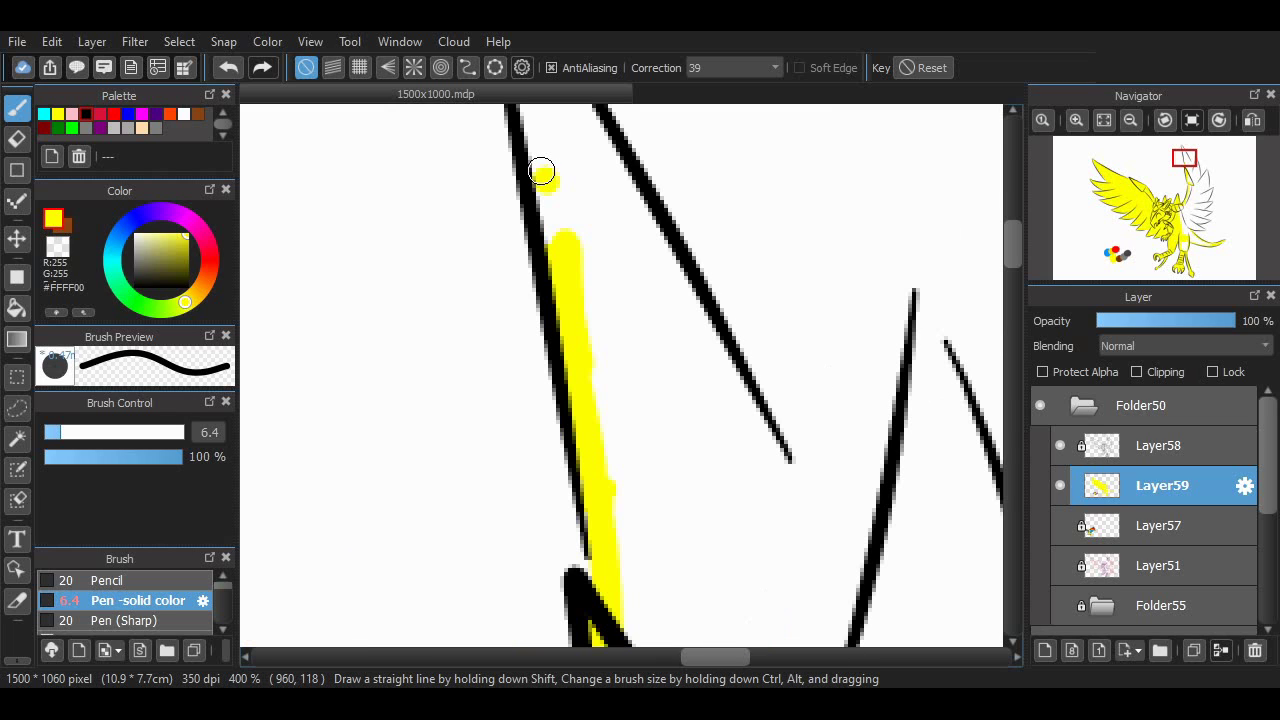
pyautogui.scroll(3, 541, 172)
pyautogui.moveTo(495, 285); pyautogui.dragTo(636, 537)
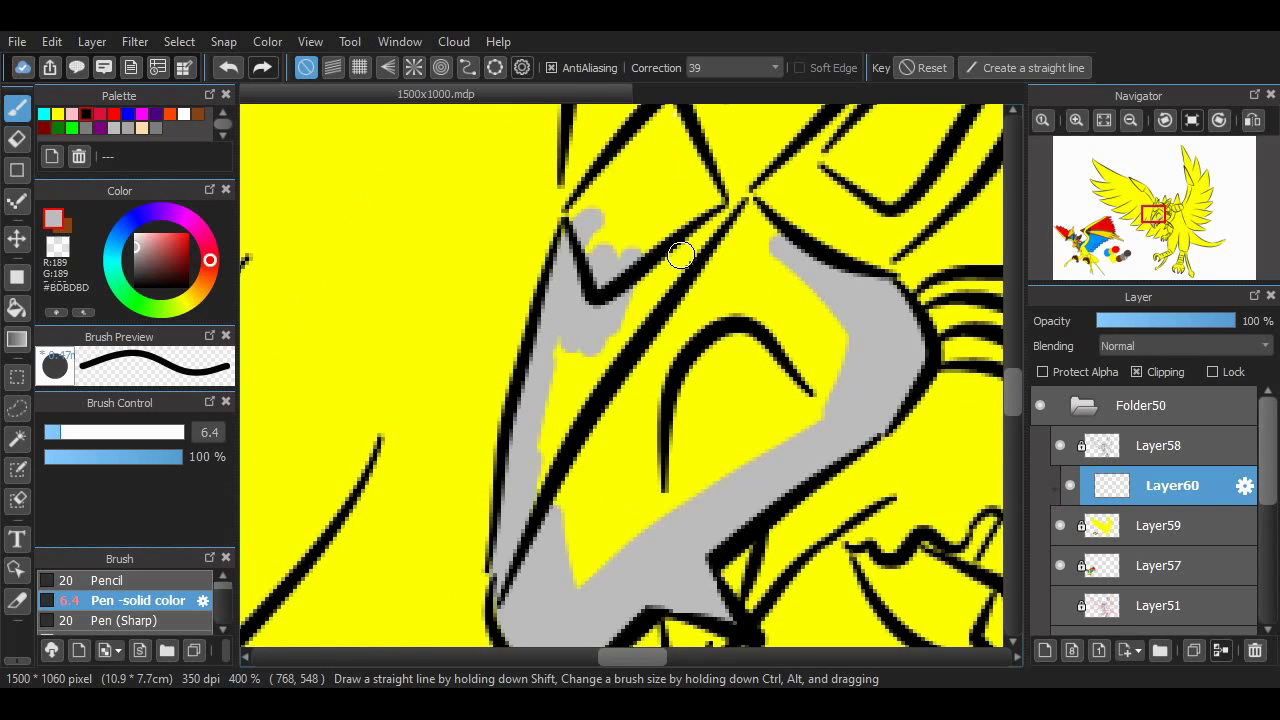
# Colour the face light grey (#BDBDBD) and the surrounding mane and jaw darker grey (#808080) on the clipped Layer60.
pyautogui.scroll(3, 680, 255)
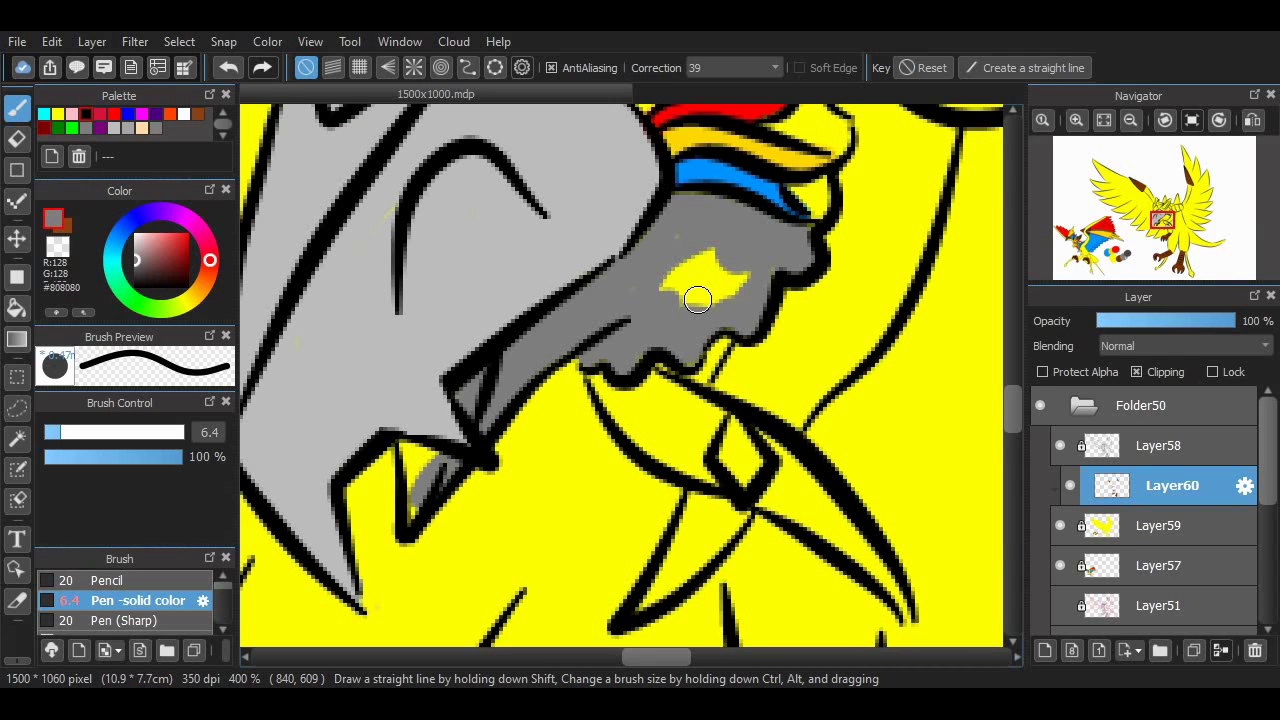
pyautogui.scroll(3, 805, 390)
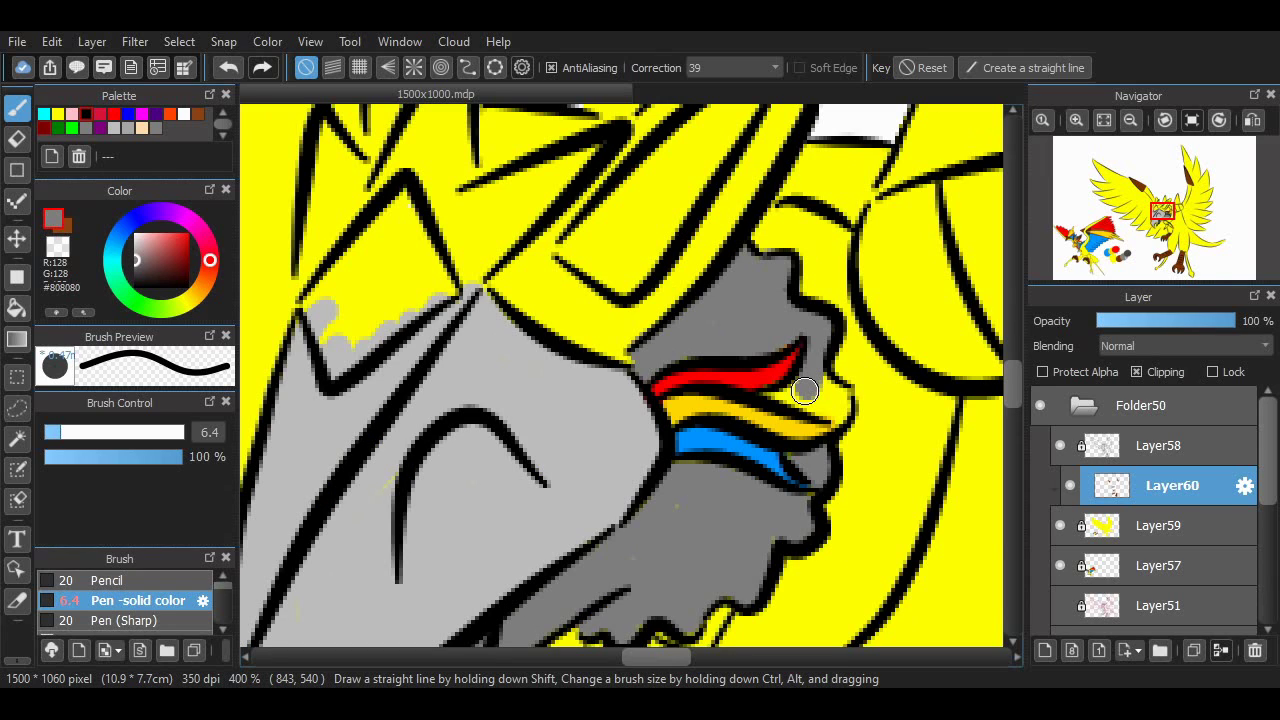
pyautogui.moveTo(650, 305); pyautogui.dragTo(557, 280)
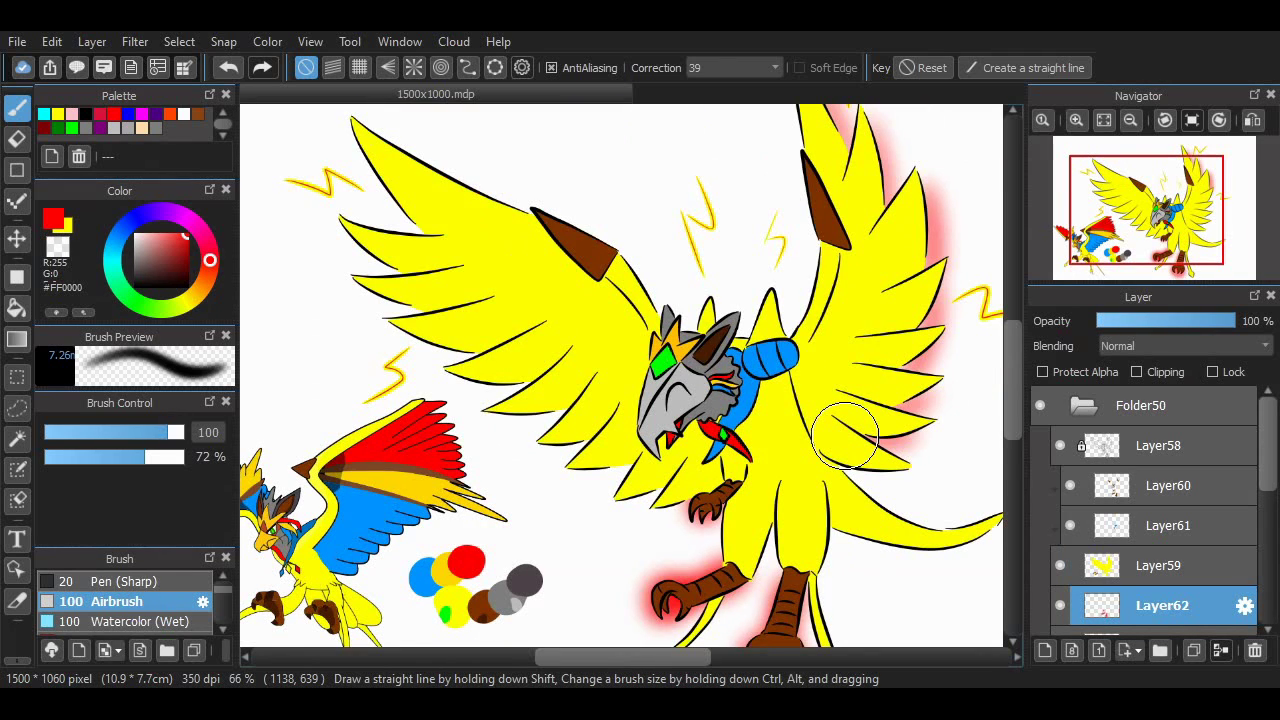
# Airbrush a soft red glow behind the left wing's lower feathers on Layer62 at size 100 and 72% opacity.
pyautogui.moveTo(400, 320); pyautogui.dragTo(575, 400)
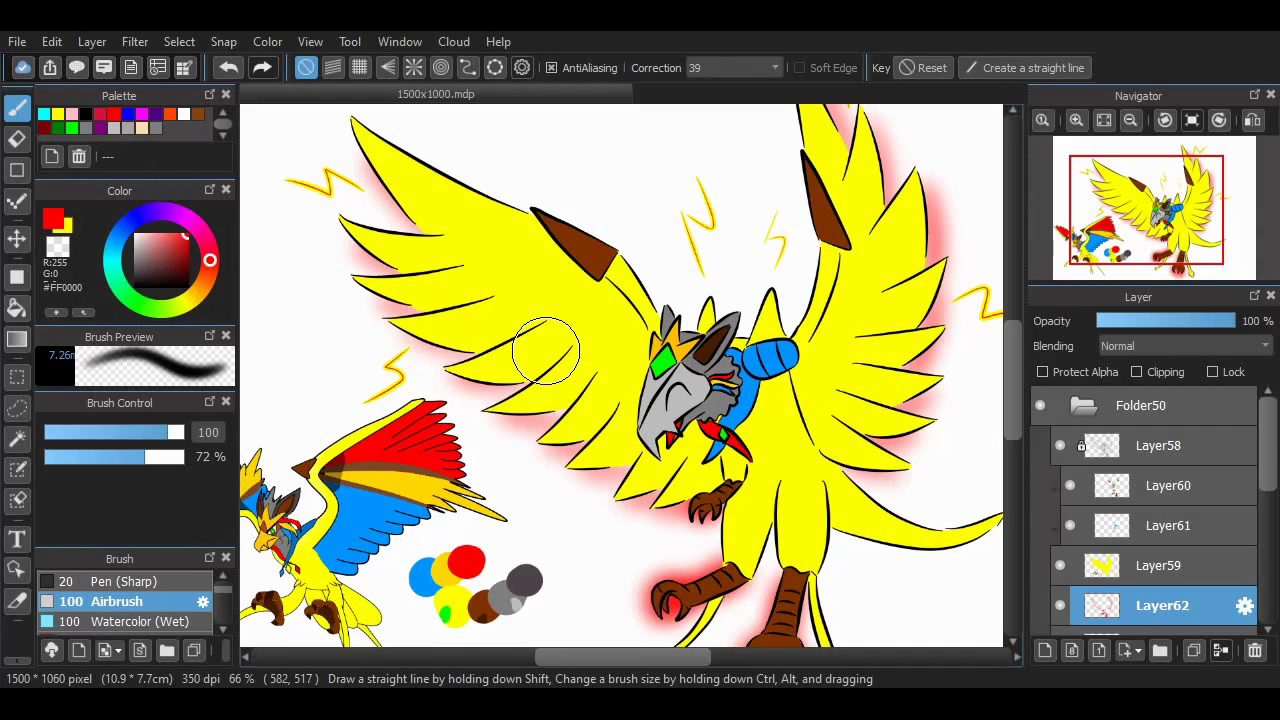